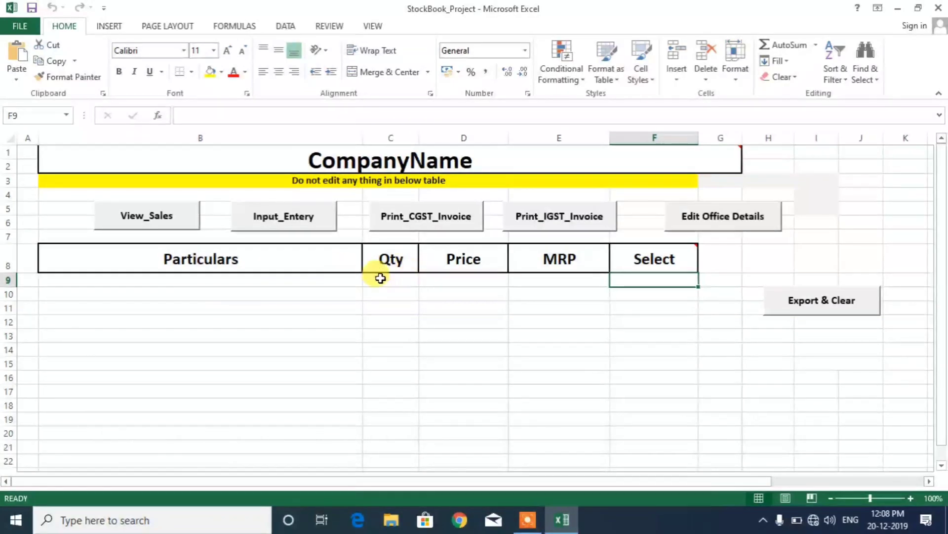
# On the Office Details sheet, replace the company name in C6 with Samskriti Software Solutions
pyautogui.click(744, 225)
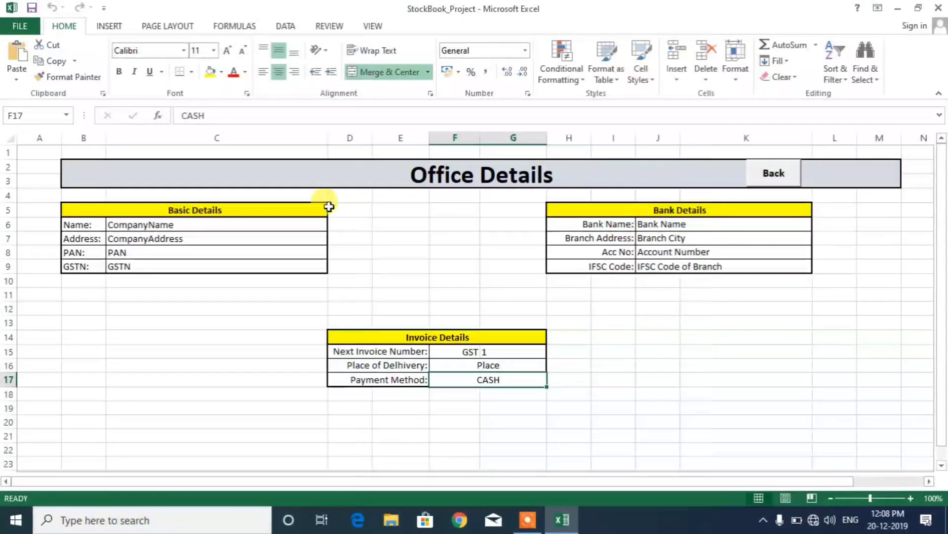
pyautogui.doubleClick(289, 224)
pyautogui.doubleClick(289, 225)
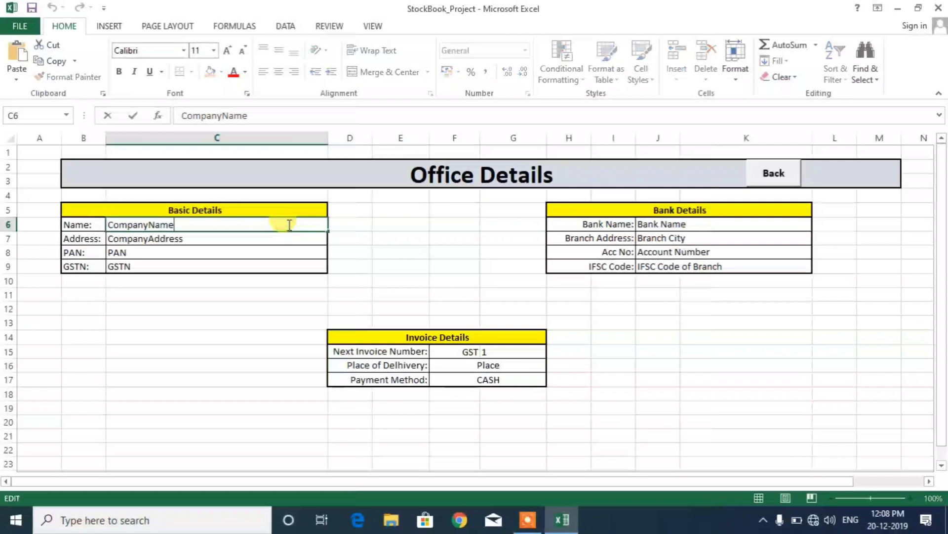
pyautogui.press('BackSpace')
pyautogui.press('BackSpace')
pyautogui.press('BackSpace')
pyautogui.press('BackSpace')
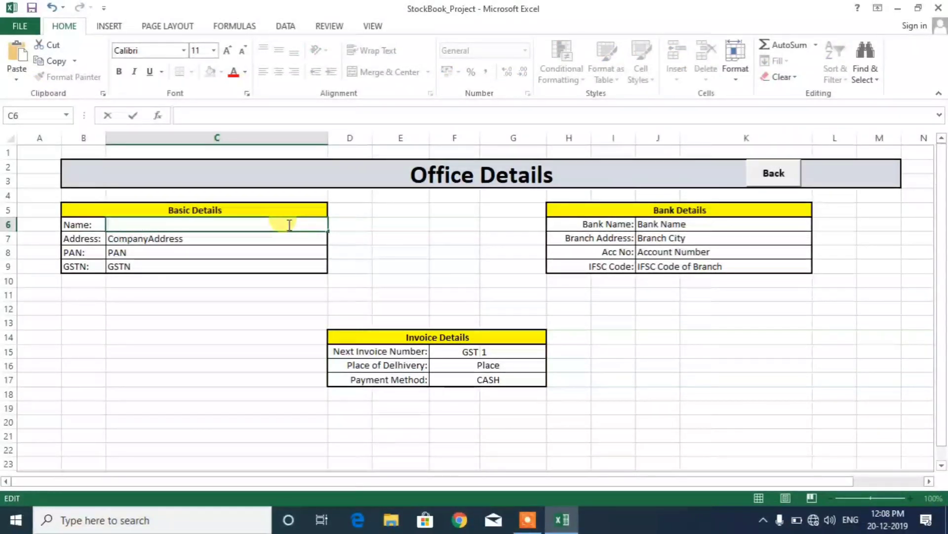
pyautogui.write('Sa')
pyautogui.write('ti')
pyautogui.write('twa')
pyautogui.write('olutions')
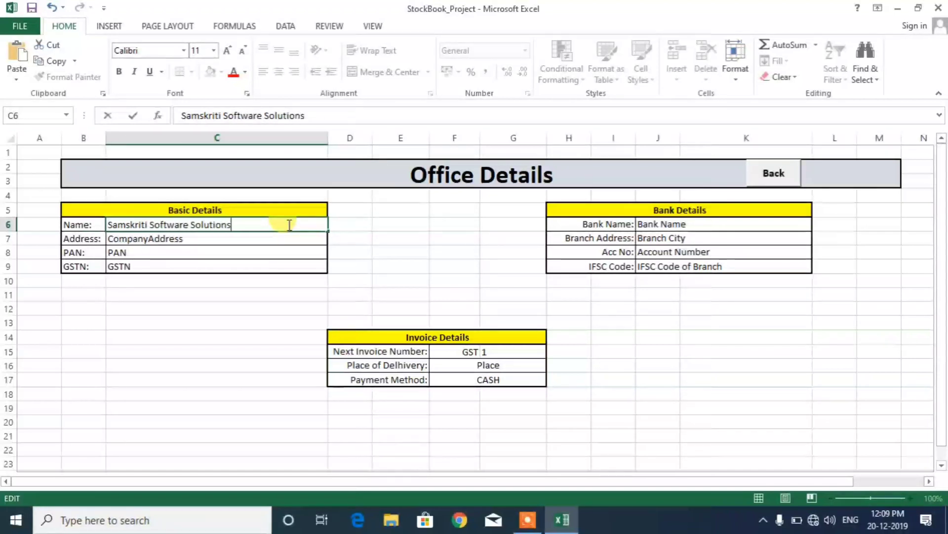
pyautogui.click(275, 248)
# Replace the placeholder address in C7 with a sample address
pyautogui.doubleClick(277, 238)
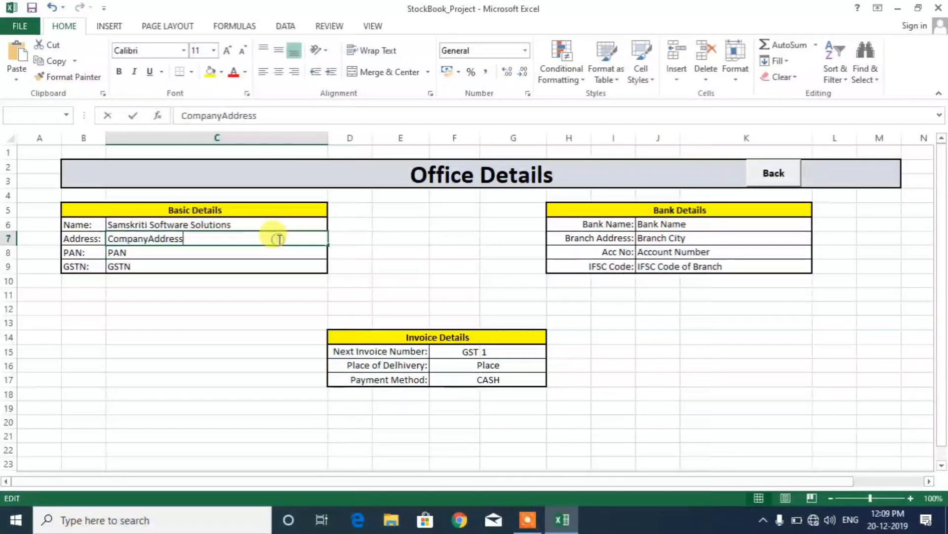
pyautogui.press('BackSpace')
pyautogui.press('BackSpace')
pyautogui.press('BackSpace')
pyautogui.press('BackSpace')
pyautogui.press('BackSpace')
pyautogui.press('BackSpace')
pyautogui.press('BackSpace')
pyautogui.press('BackSpace')
pyautogui.press('BackSpace')
pyautogui.press('BackSpace')
pyautogui.press('BackSpace')
pyautogui.press('BackSpace')
pyautogui.press('BackSpace')
pyautogui.press('BackSpace')
pyautogui.write('abc,jajdxsk,')
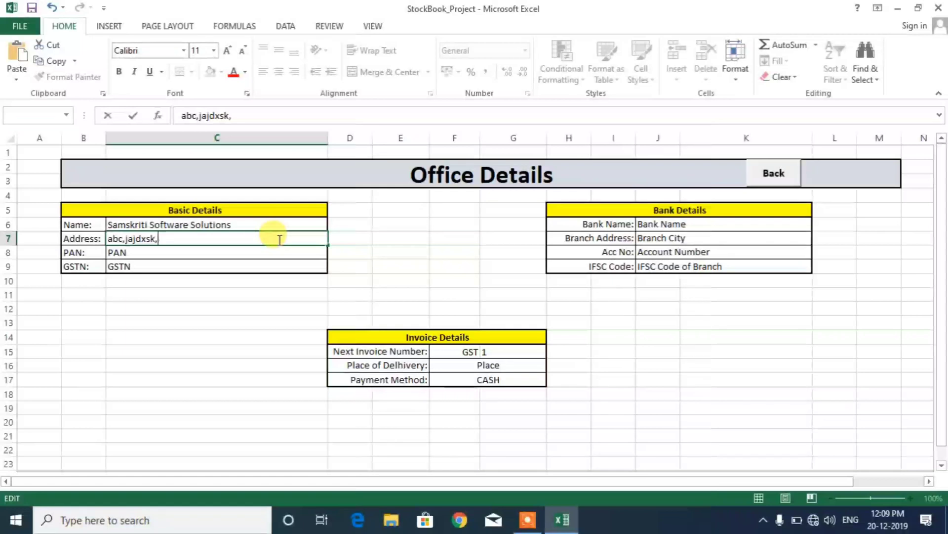
pyautogui.write('...')
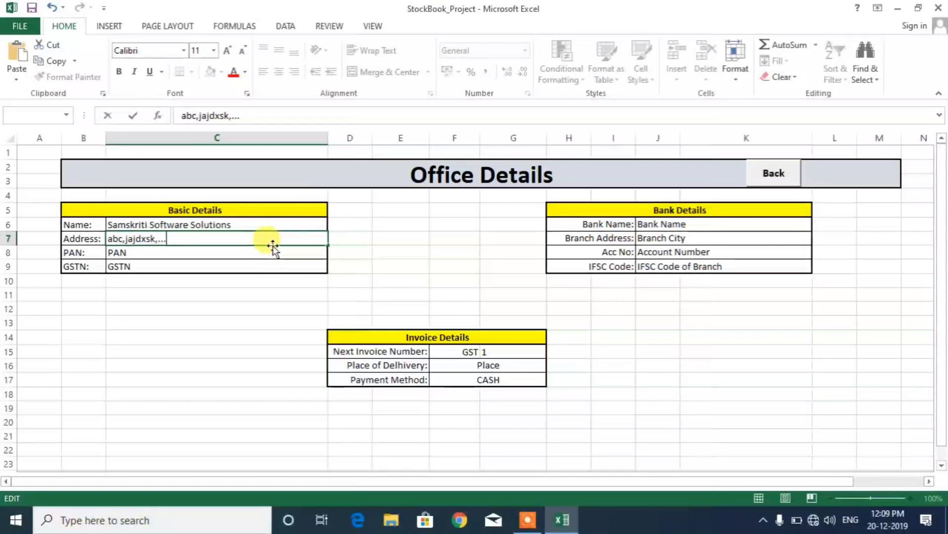
pyautogui.click(252, 253)
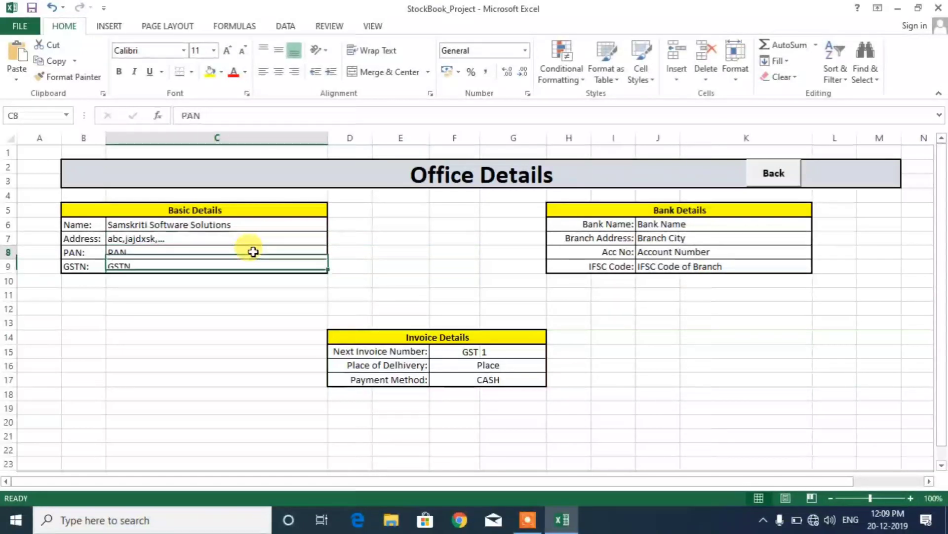
# Fill in the PAN number in C8 and the GSTN number in C9
pyautogui.doubleClick(253, 252)
pyautogui.write('773994')
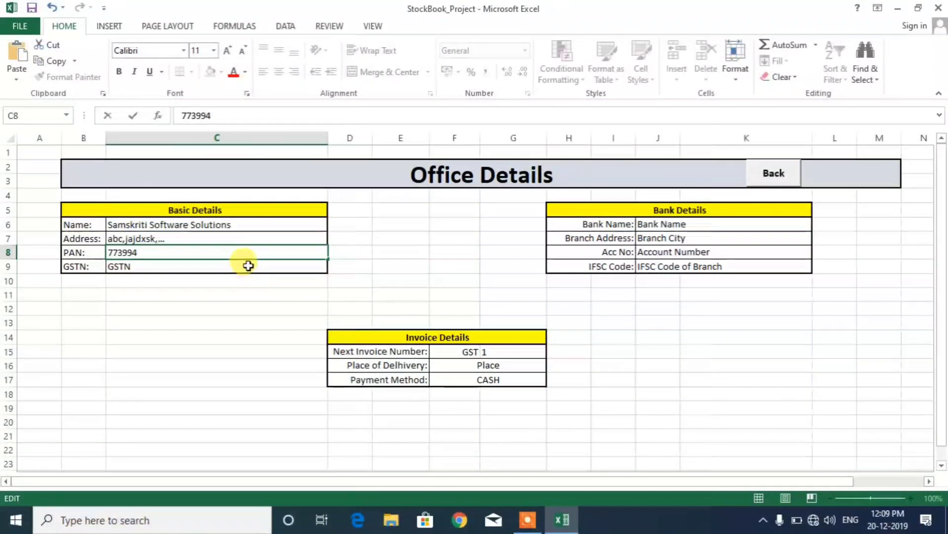
pyautogui.doubleClick(250, 265)
pyautogui.press('BackSpace')
pyautogui.press('BackSpace')
pyautogui.press('BackSpace')
pyautogui.write('773994998')
pyautogui.click(422, 278)
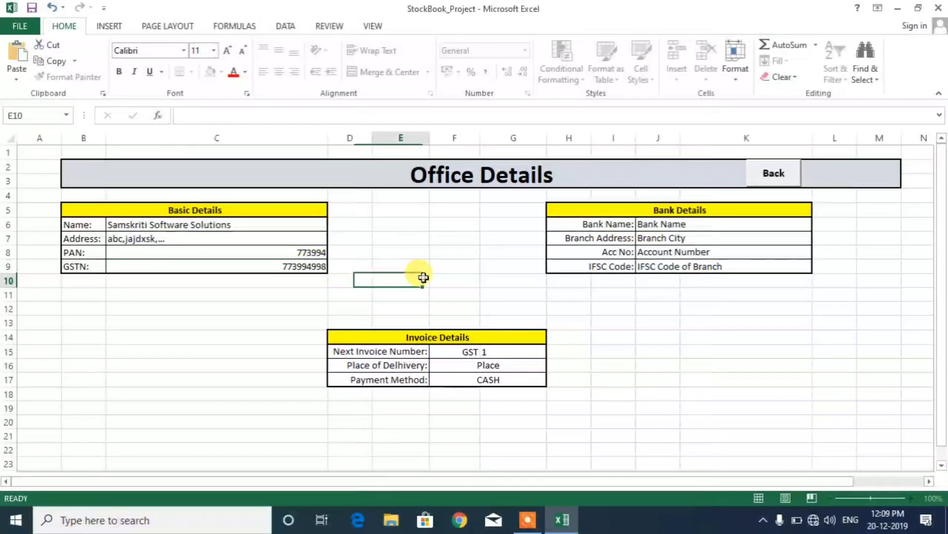
# Set the bank name to Sbi and the branch address to tth in Bank Details
pyautogui.click(707, 228)
pyautogui.doubleClick(708, 228)
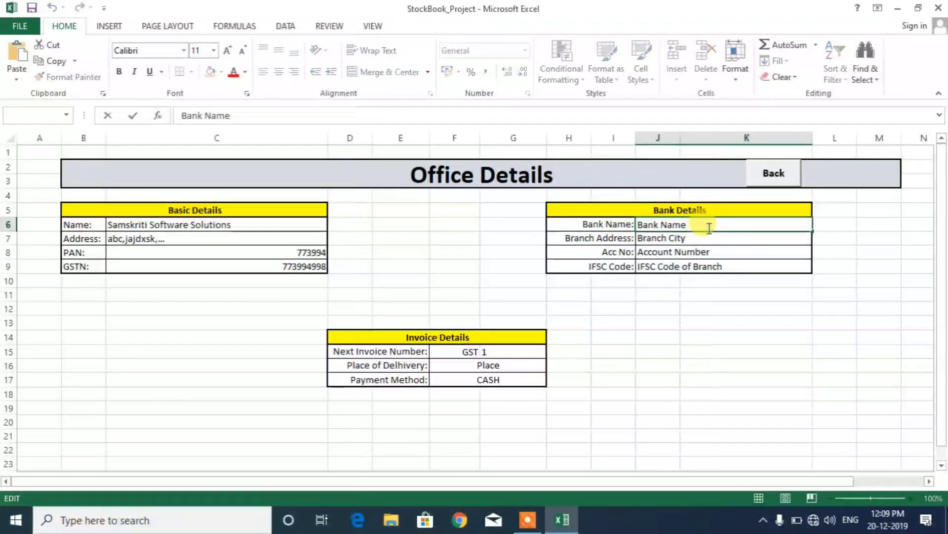
pyautogui.press('BackSpace')
pyautogui.press('BackSpace')
pyautogui.press('BackSpace')
pyautogui.press('BackSpace')
pyautogui.press('BackSpace')
pyautogui.press('BackSpace')
pyautogui.press('BackSpace')
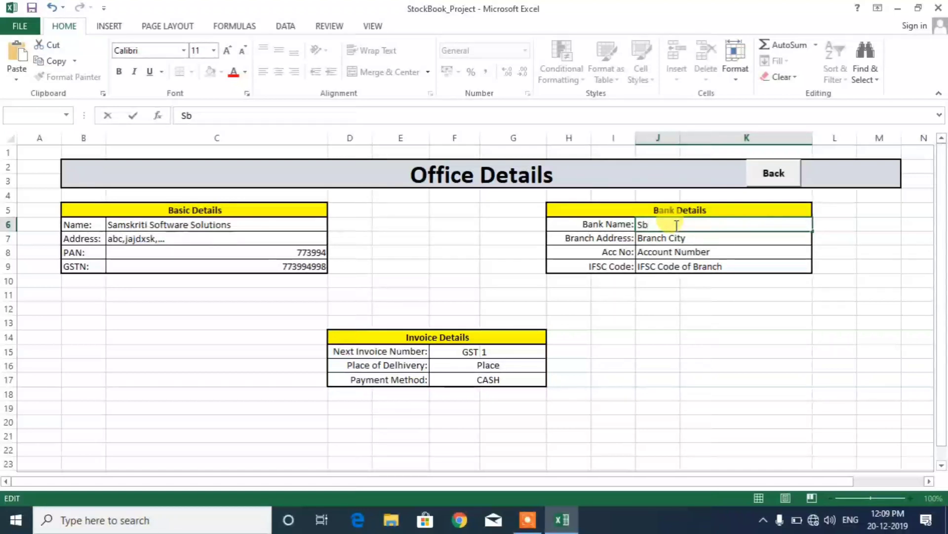
pyautogui.click(699, 243)
pyautogui.doubleClick(701, 240)
pyautogui.press('BackSpace')
pyautogui.press('BackSpace')
pyautogui.press('BackSpace')
pyautogui.press('BackSpace')
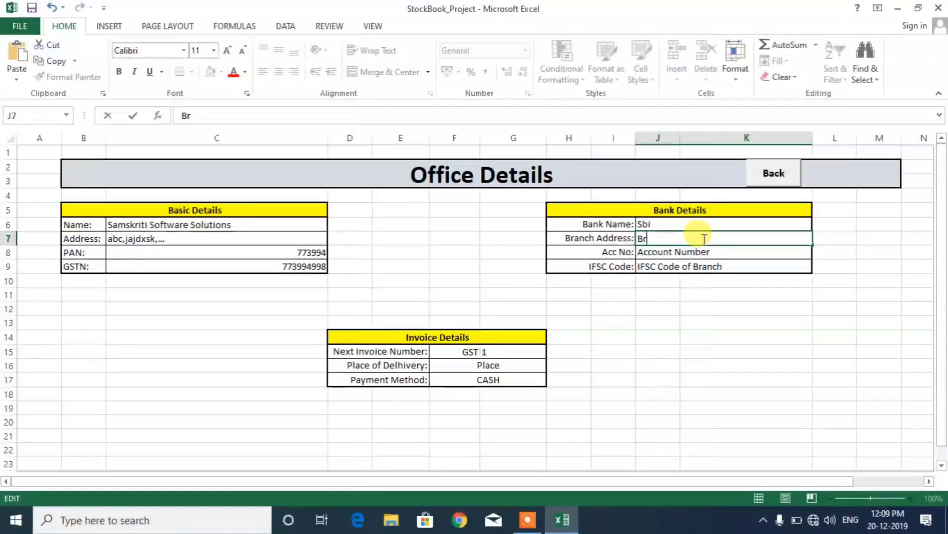
pyautogui.write('tth')
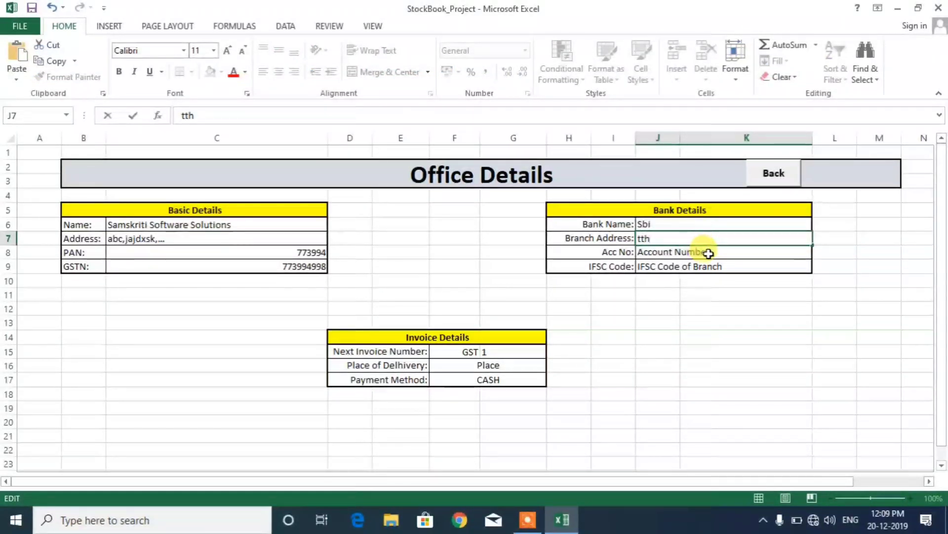
# Enter the bank account number in J8 and an IFSC code in J9
pyautogui.doubleClick(708, 252)
pyautogui.press('BackSpace')
pyautogui.press('BackSpace')
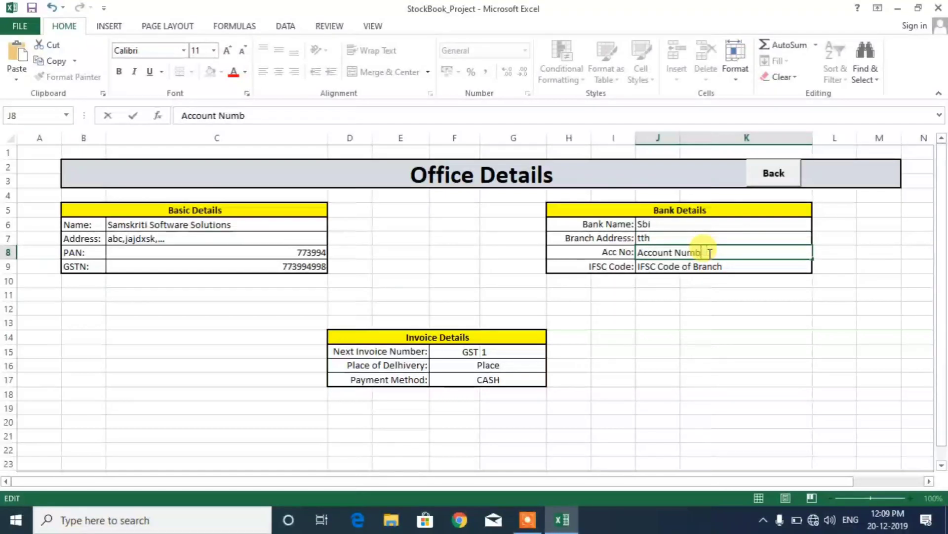
pyautogui.press('BackSpace')
pyautogui.press('BackSpace')
pyautogui.press('BackSpace')
pyautogui.press('BackSpace')
pyautogui.press('BackSpace')
pyautogui.click(729, 271)
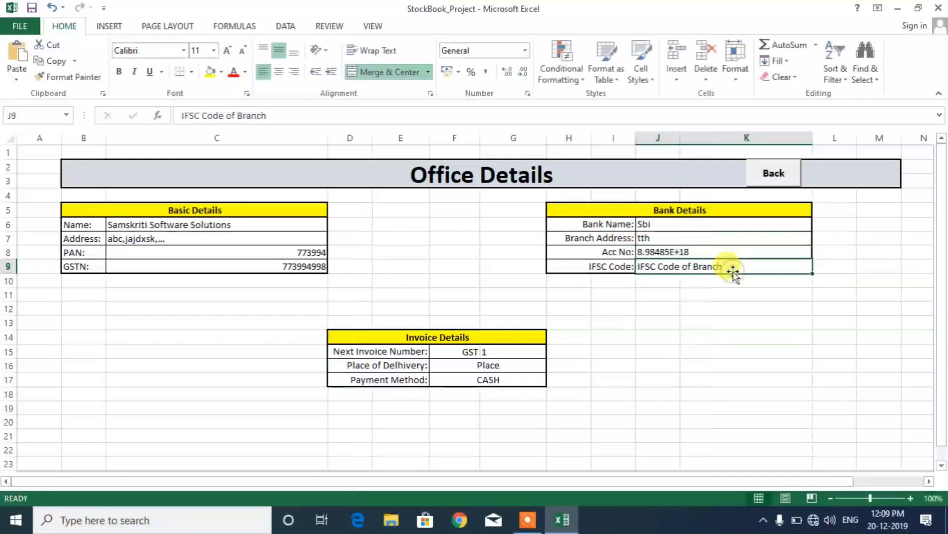
pyautogui.press('BackSpace')
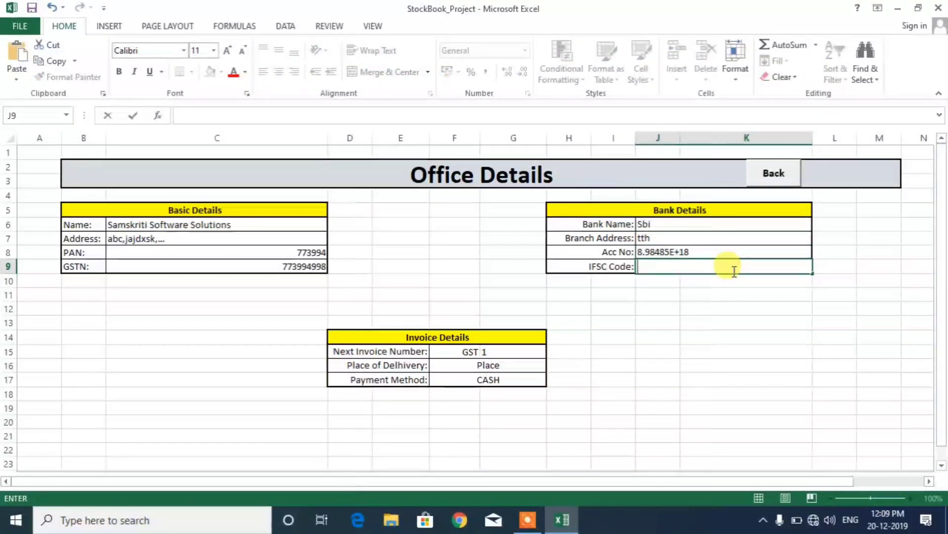
pyautogui.write('9883638')
pyautogui.press('BackSpace')
pyautogui.press('BackSpace')
pyautogui.press('BackSpace')
pyautogui.press('BackSpace')
pyautogui.press('BackSpace')
pyautogui.write('L')
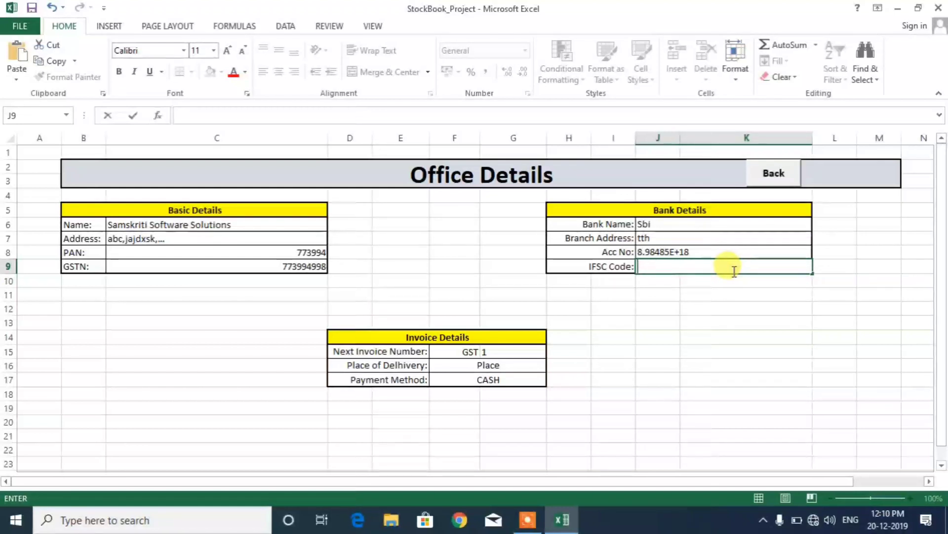
pyautogui.write('SBi03930')
# Change the place of delivery in F16 to tth and return to the main StockBook sheet
pyautogui.click(625, 294)
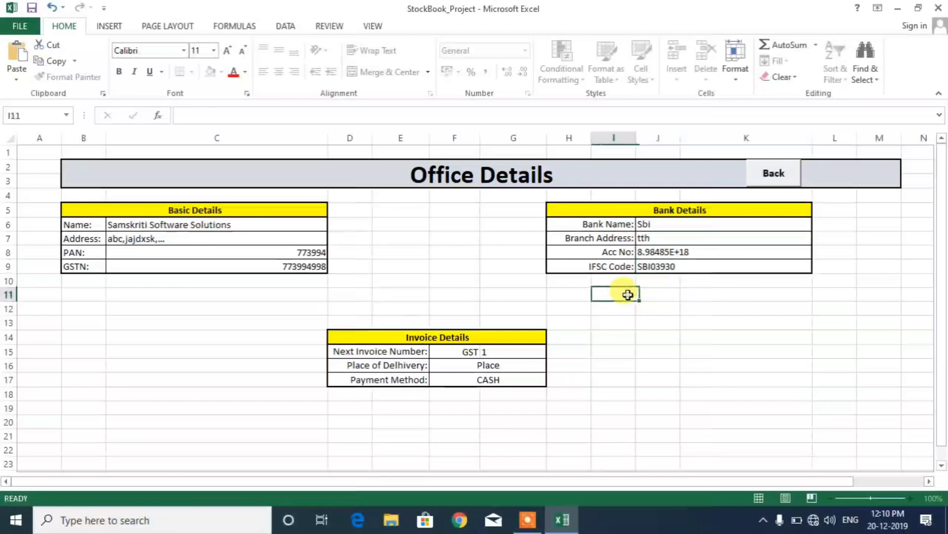
pyautogui.click(514, 358)
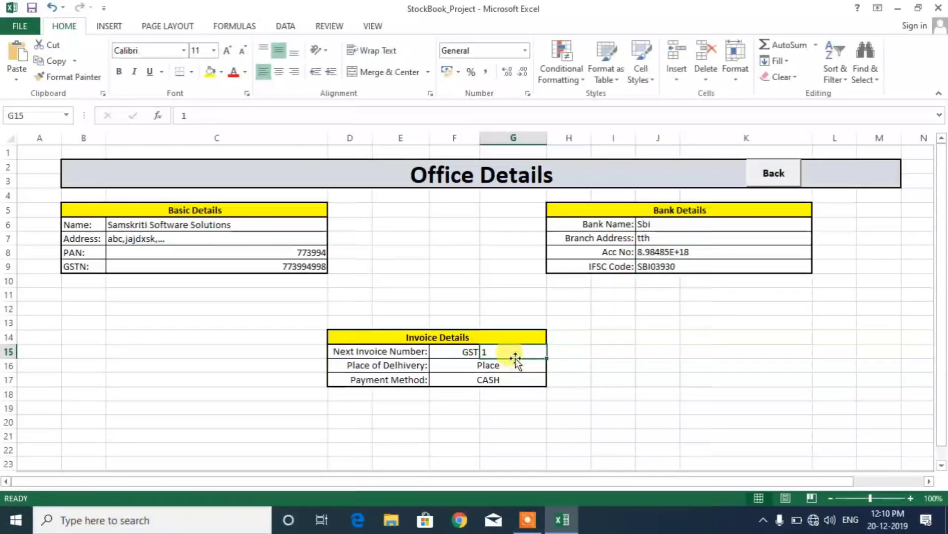
pyautogui.click(518, 367)
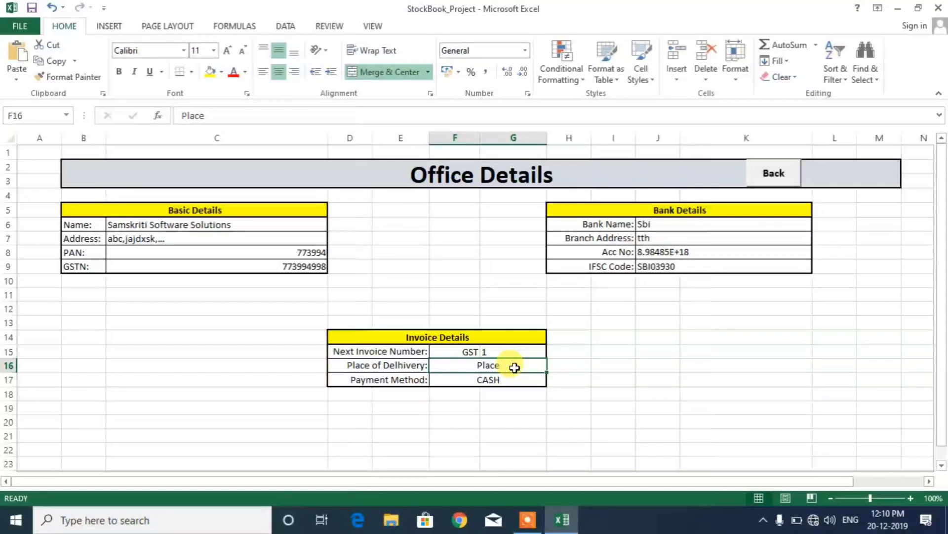
pyautogui.click(515, 377)
pyautogui.doubleClick(520, 365)
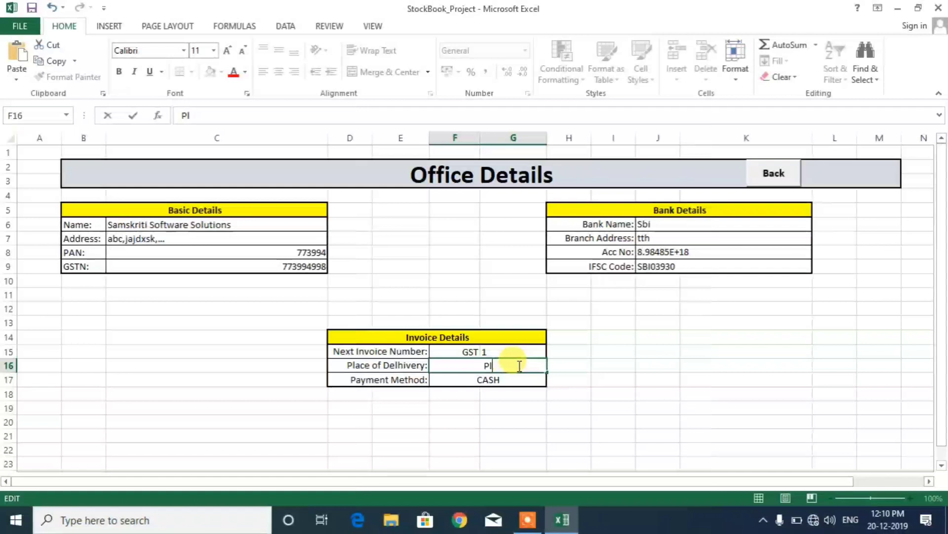
pyautogui.write('tth')
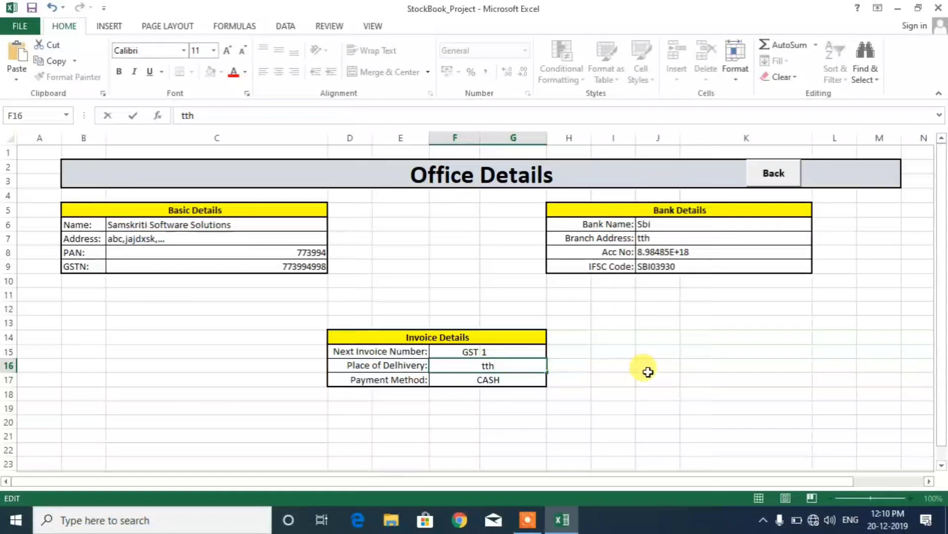
pyautogui.click(646, 370)
pyautogui.click(790, 182)
pyautogui.click(556, 313)
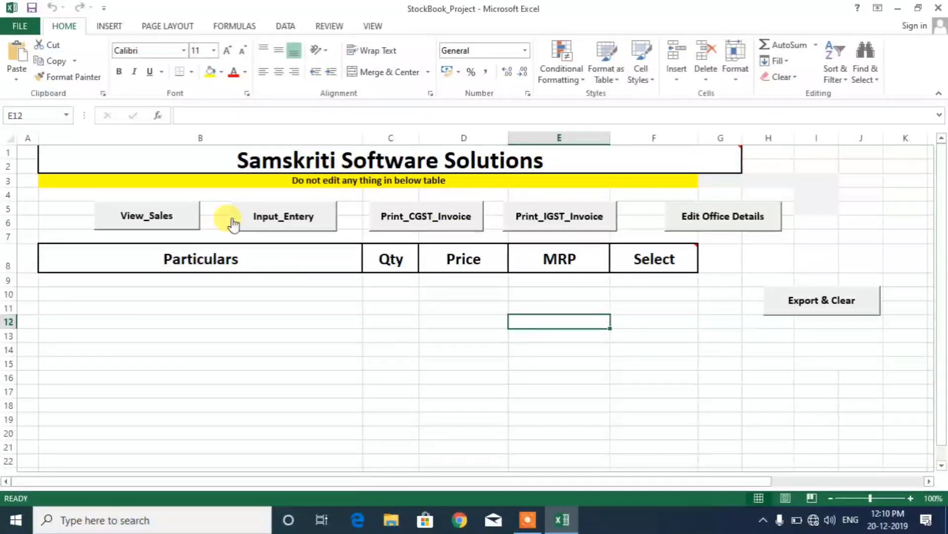
# Start purchase row 4: date 3/19, supplier APE, invoice 123, item Cable, HSN 2993
pyautogui.click(267, 214)
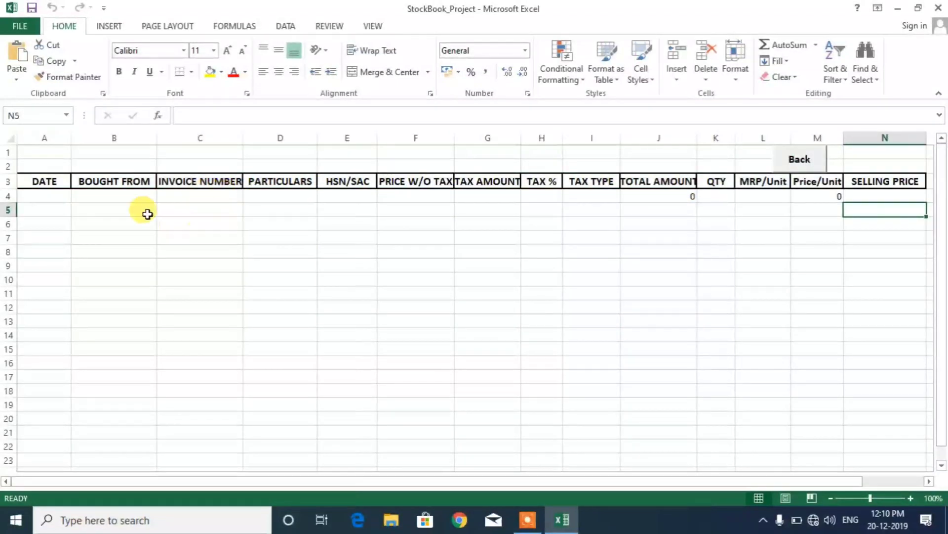
pyautogui.click(56, 195)
pyautogui.write('3/19')
pyautogui.press('Tab')
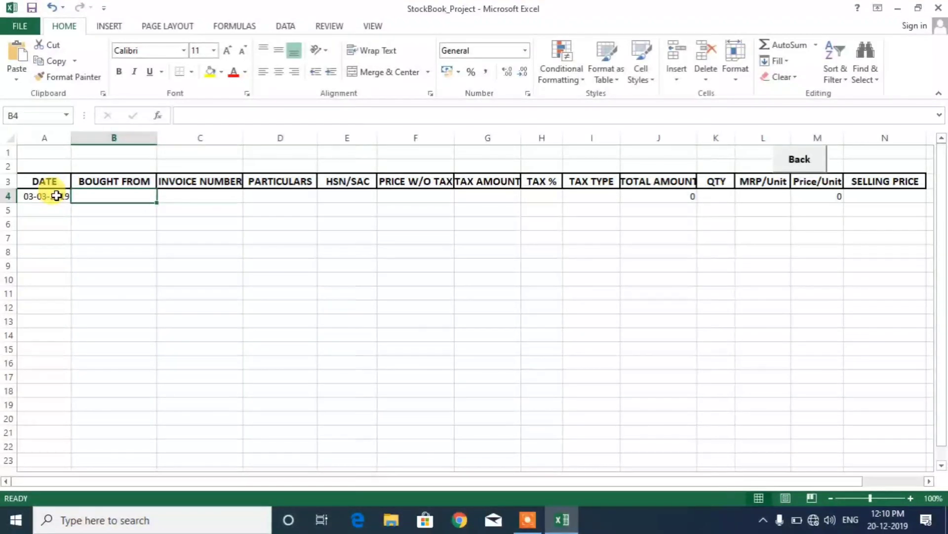
pyautogui.write('APE')
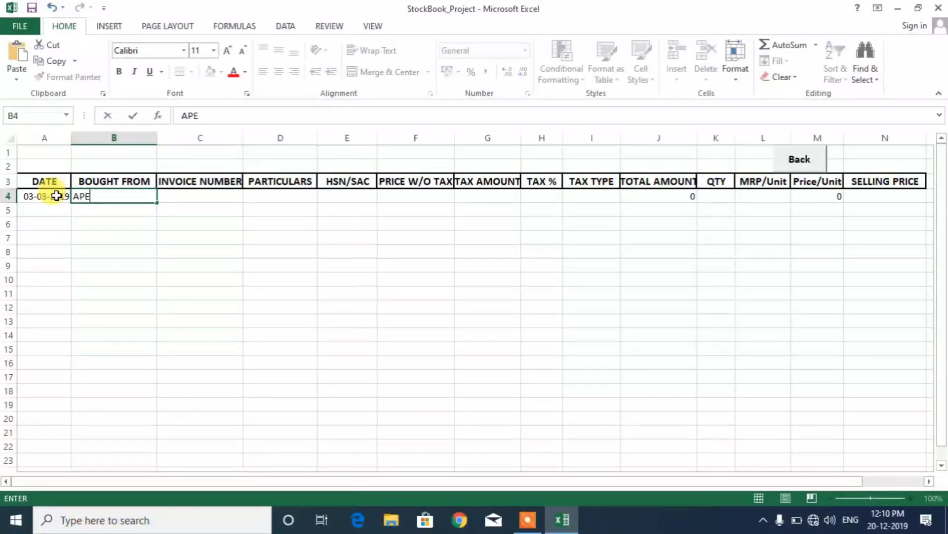
pyautogui.press('Tab')
pyautogui.write('123')
pyautogui.press('Tab')
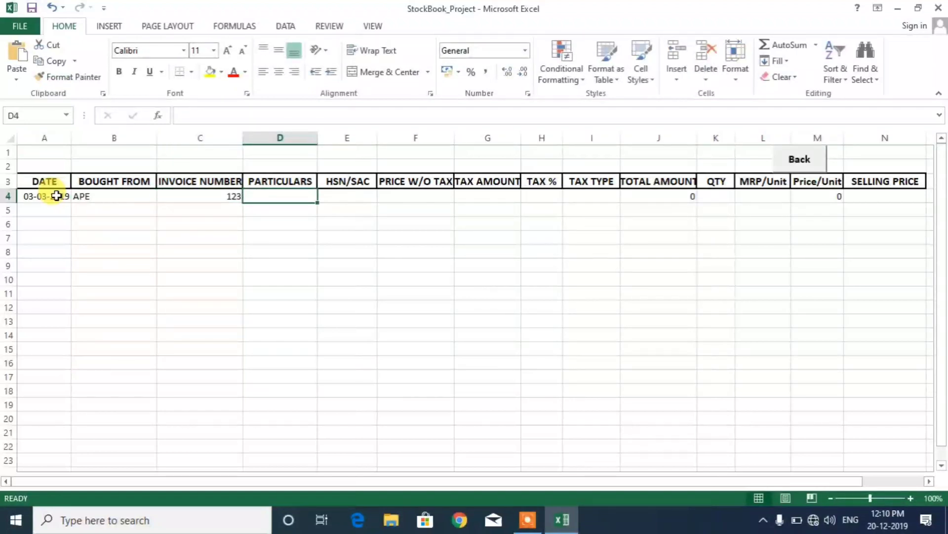
pyautogui.write('Cable')
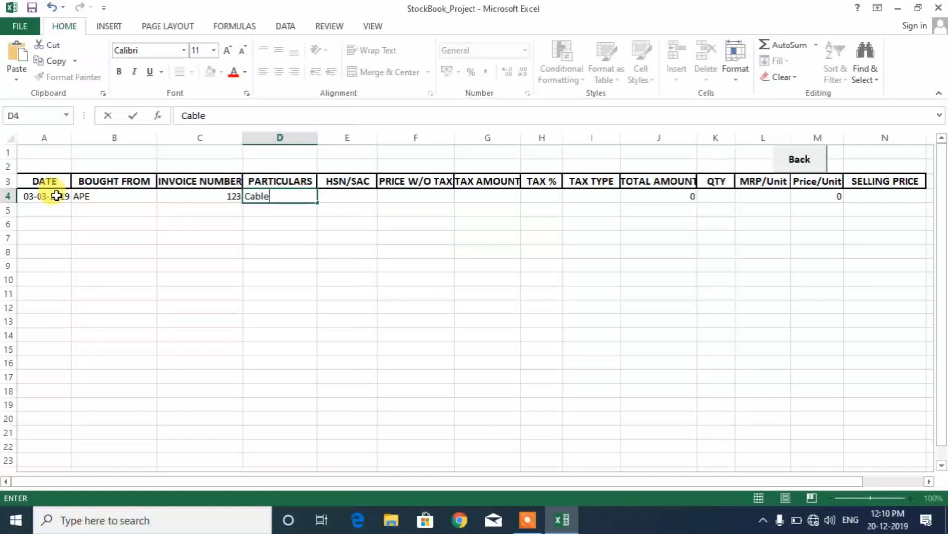
pyautogui.press('Tab')
pyautogui.write('2993')
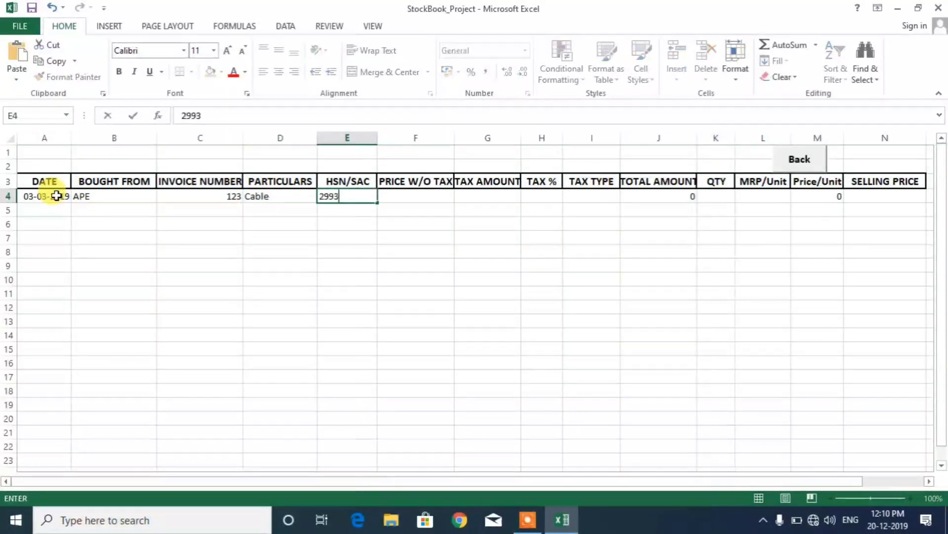
pyautogui.press('Tab')
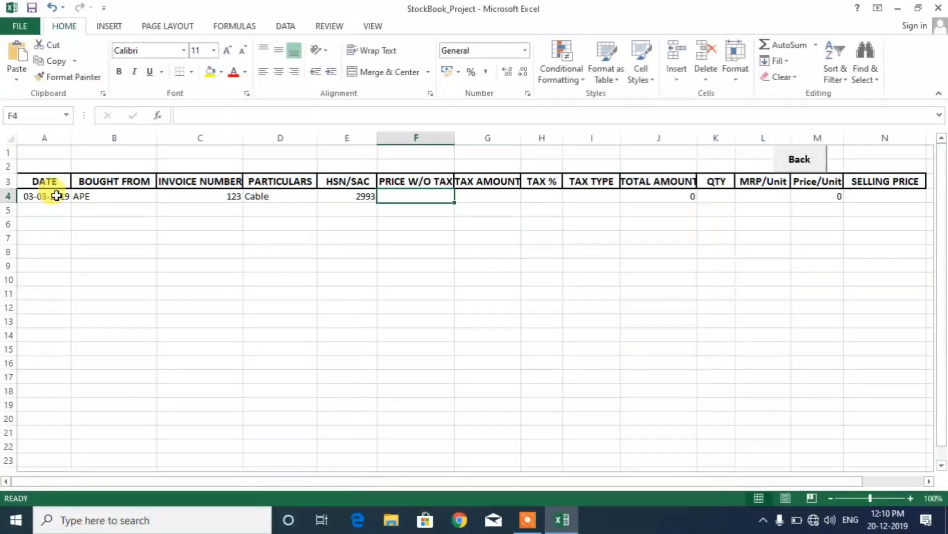
# Enter price without tax 100, tax amount 10 and tax type GST for the Cable row
pyautogui.write('100')
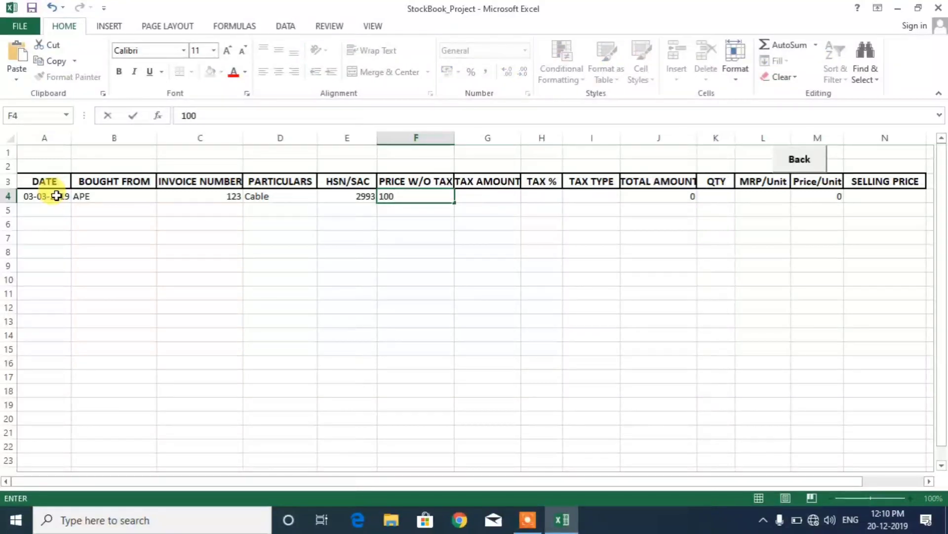
pyautogui.press('Tab')
pyautogui.write('10')
pyautogui.press('Tab')
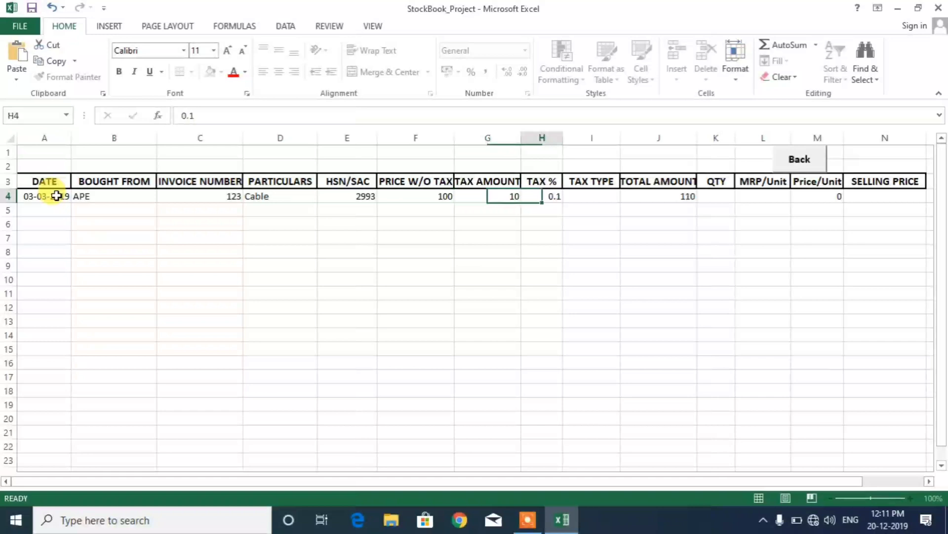
pyautogui.press('Tab')
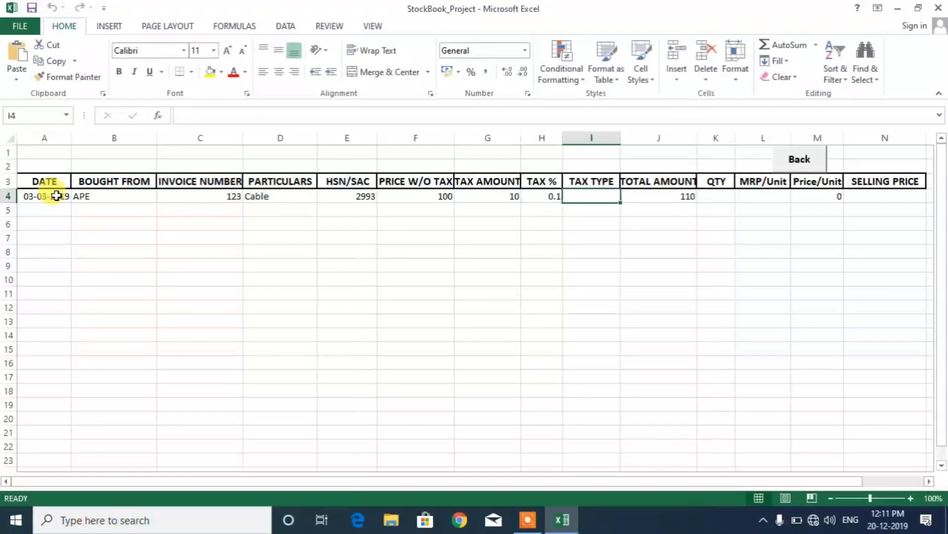
pyautogui.write('CGST')
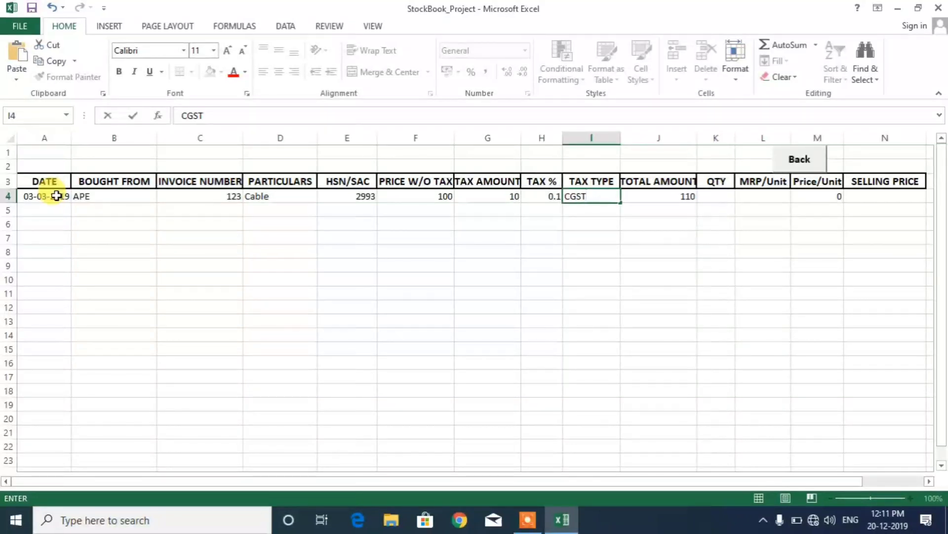
pyautogui.press('Left')
pyautogui.press('Left')
pyautogui.press('Left')
pyautogui.press('Right')
pyautogui.press('Right')
pyautogui.press('Right')
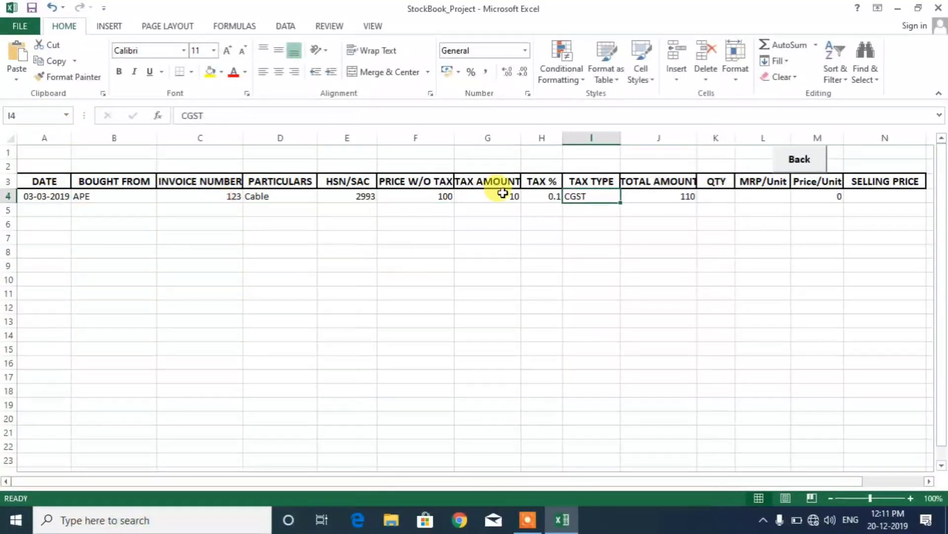
pyautogui.doubleClick(573, 197)
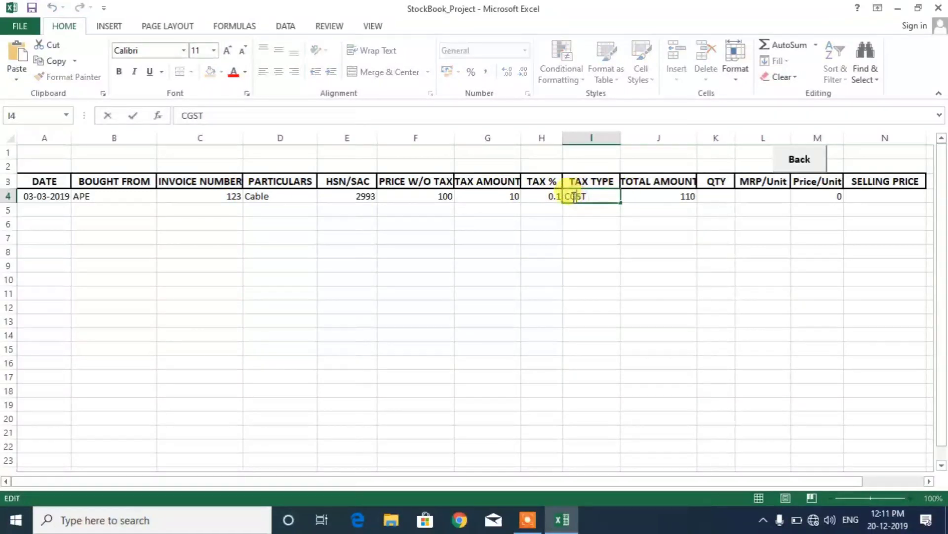
pyautogui.click(637, 197)
# Complete the Cable row with quantity 10, MRP 15 and selling price 13
pyautogui.click(716, 196)
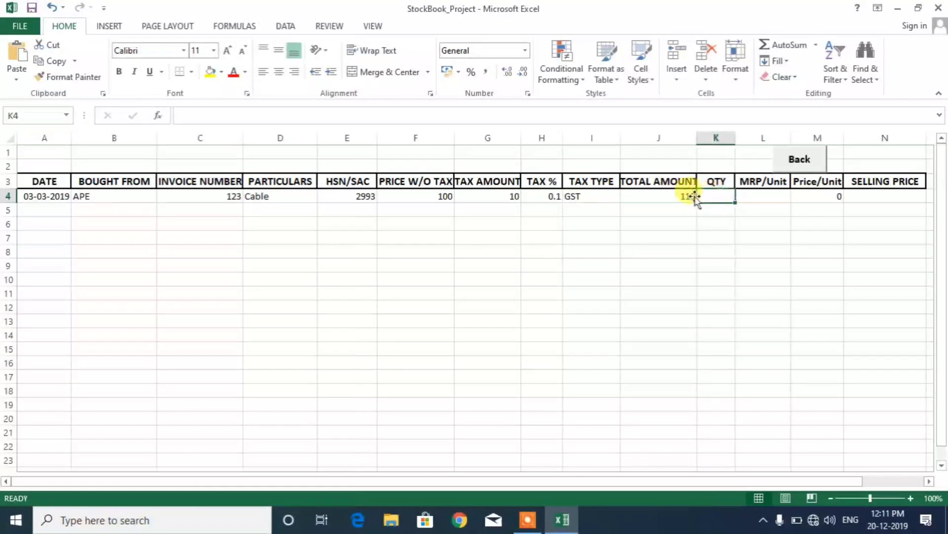
pyautogui.write('10')
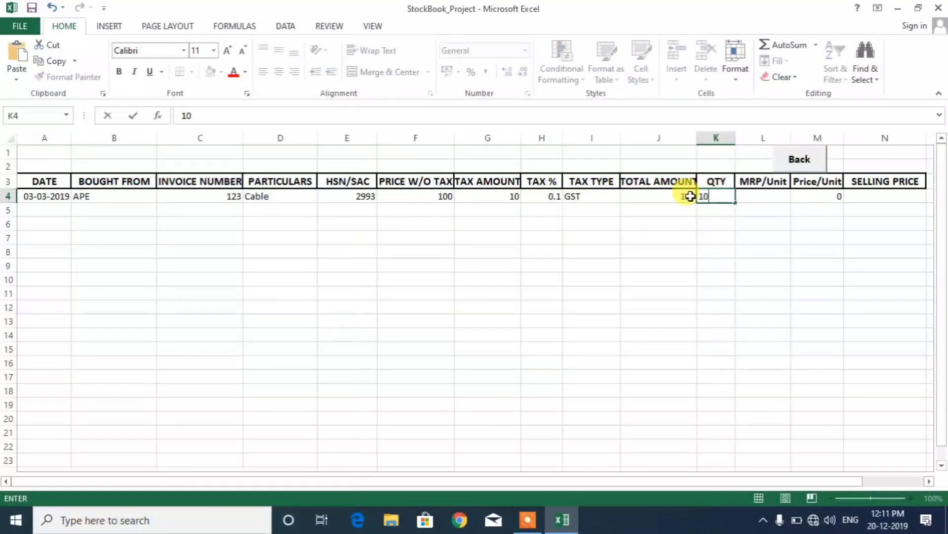
pyautogui.click(749, 193)
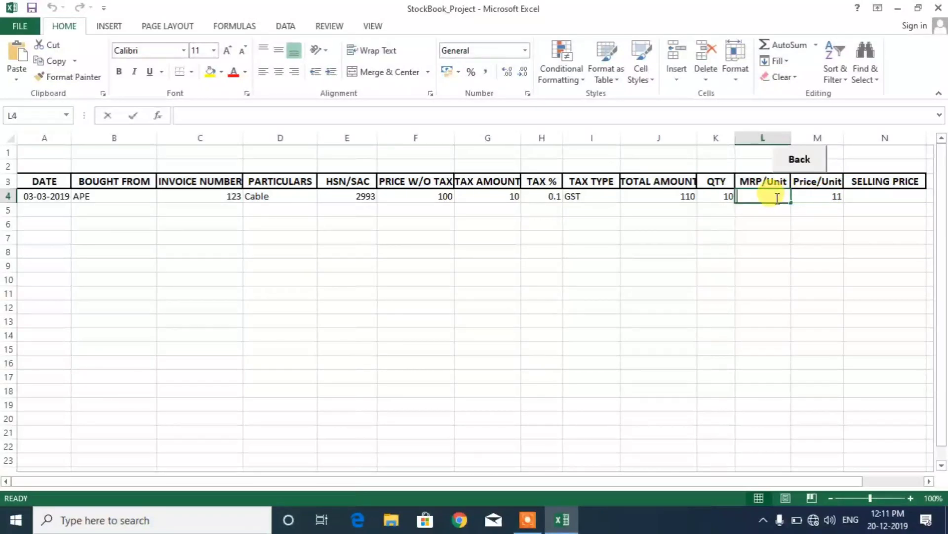
pyautogui.write('15')
pyautogui.press('Tab')
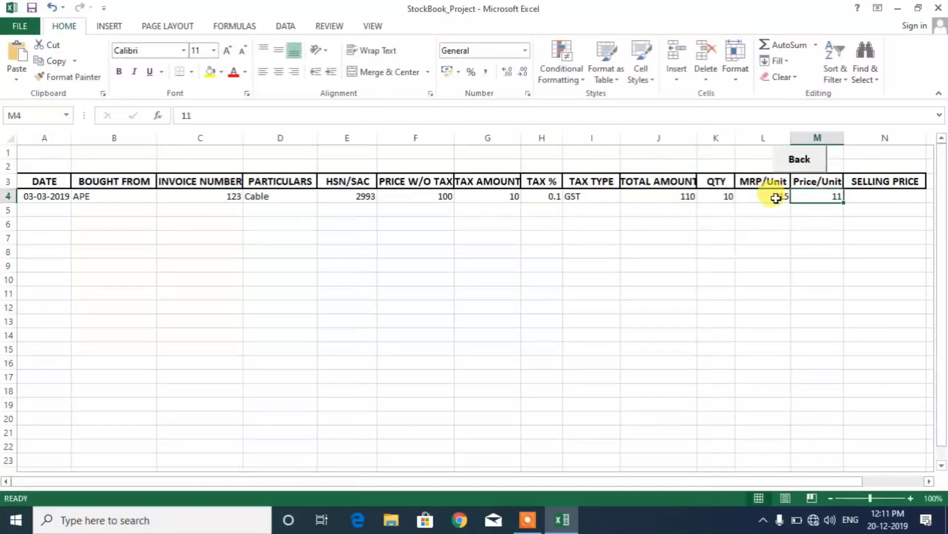
pyautogui.press('Tab')
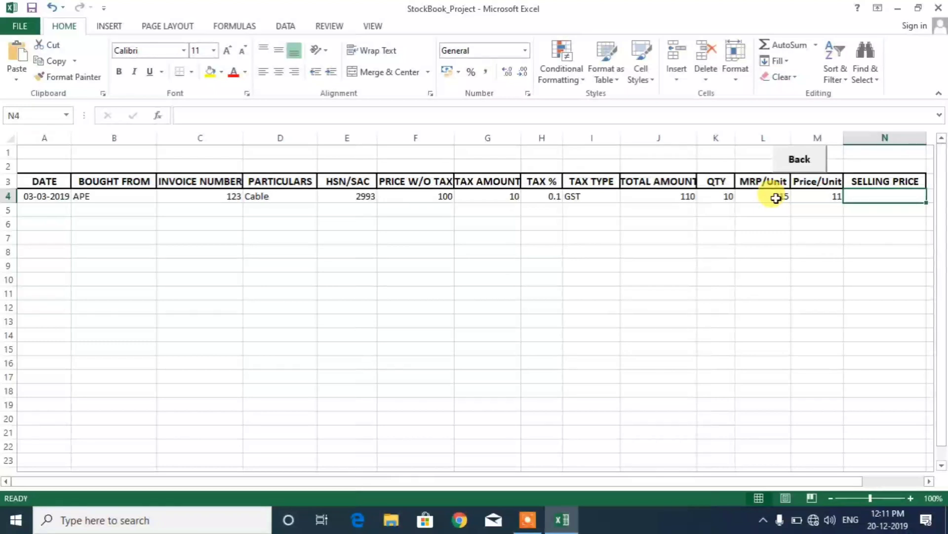
pyautogui.write('13')
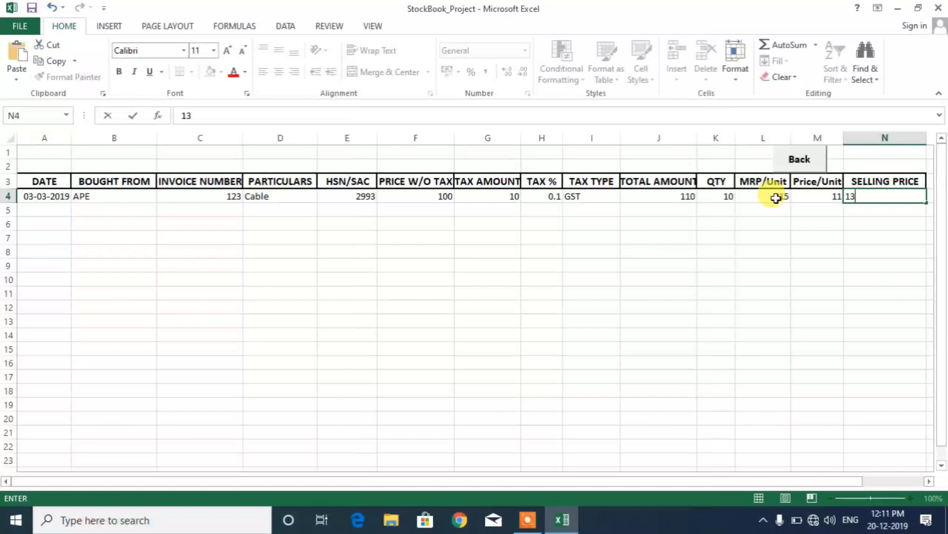
pyautogui.click(725, 223)
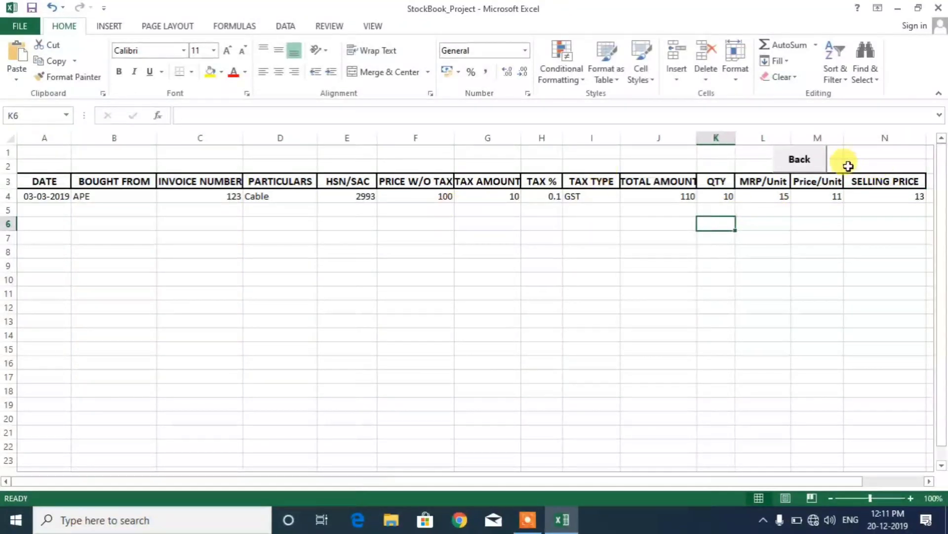
# Back on the main sheet, enter 3 in the Select cell F9 for Cable
pyautogui.click(806, 157)
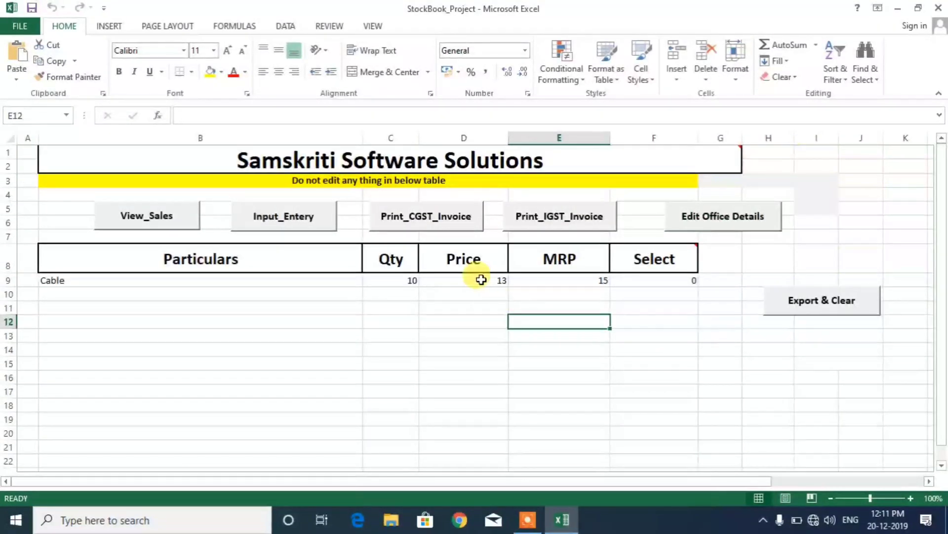
pyautogui.click(376, 345)
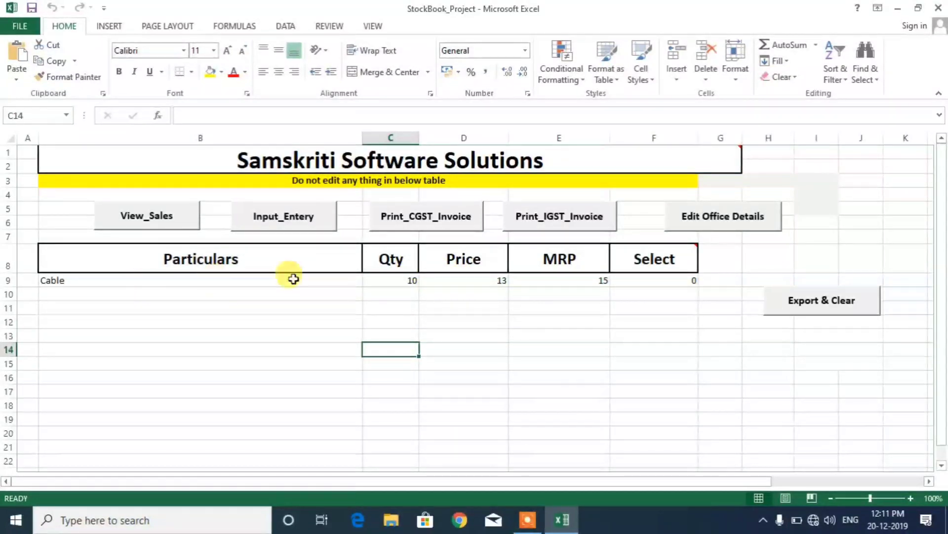
pyautogui.click(689, 280)
pyautogui.doubleClick(672, 279)
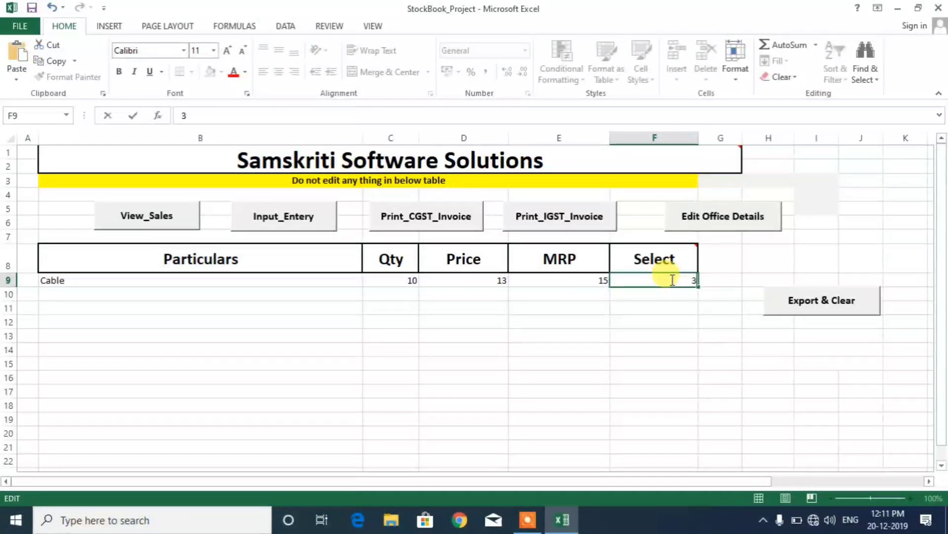
pyautogui.click(724, 277)
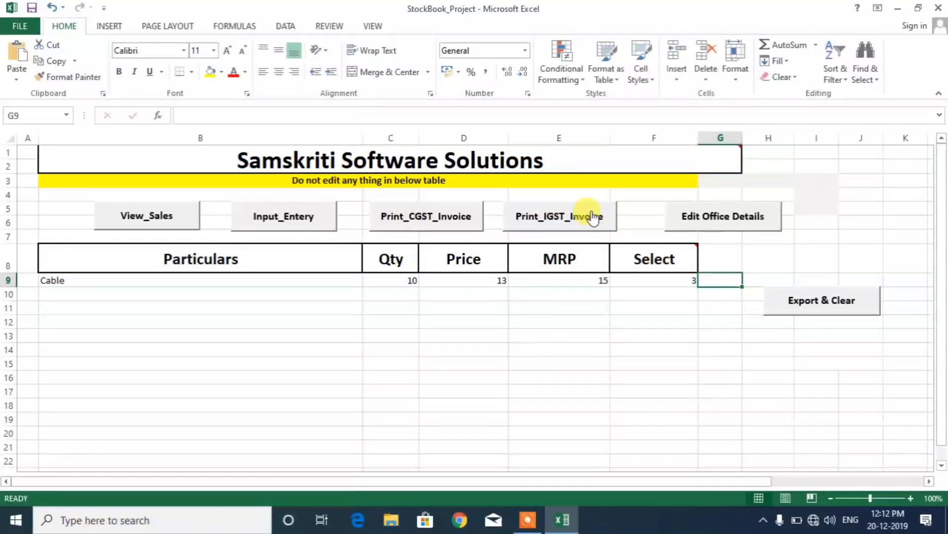
pyautogui.click(422, 215)
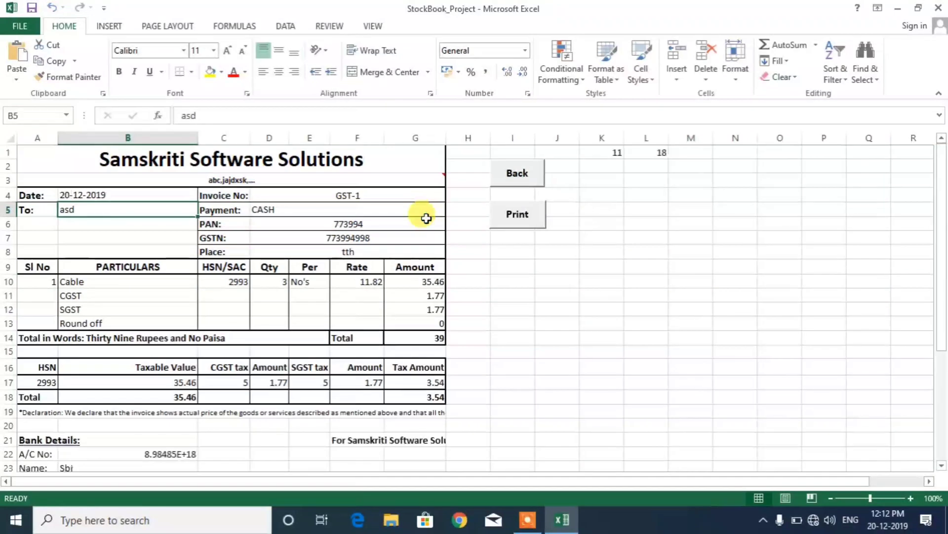
pyautogui.moveTo(941, 245); pyautogui.dragTo(944, 226)
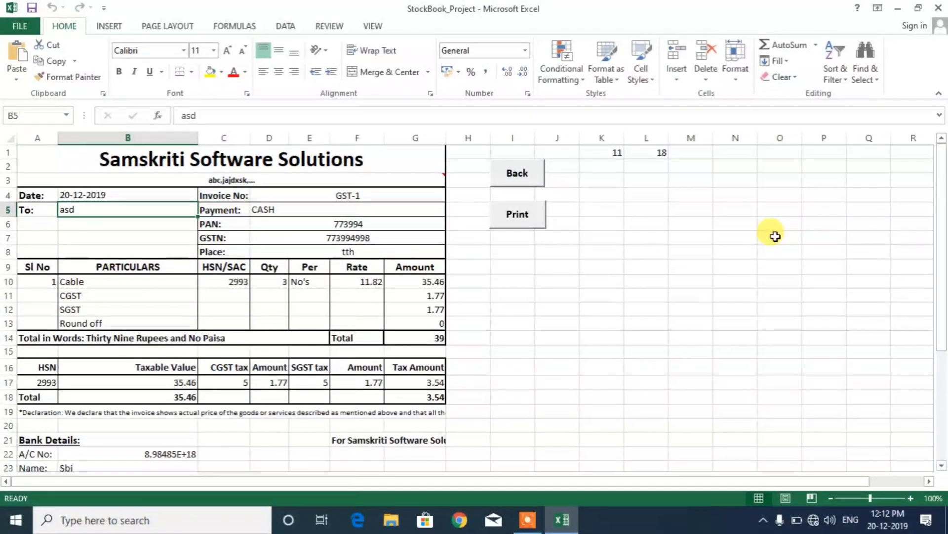
pyautogui.click(735, 396)
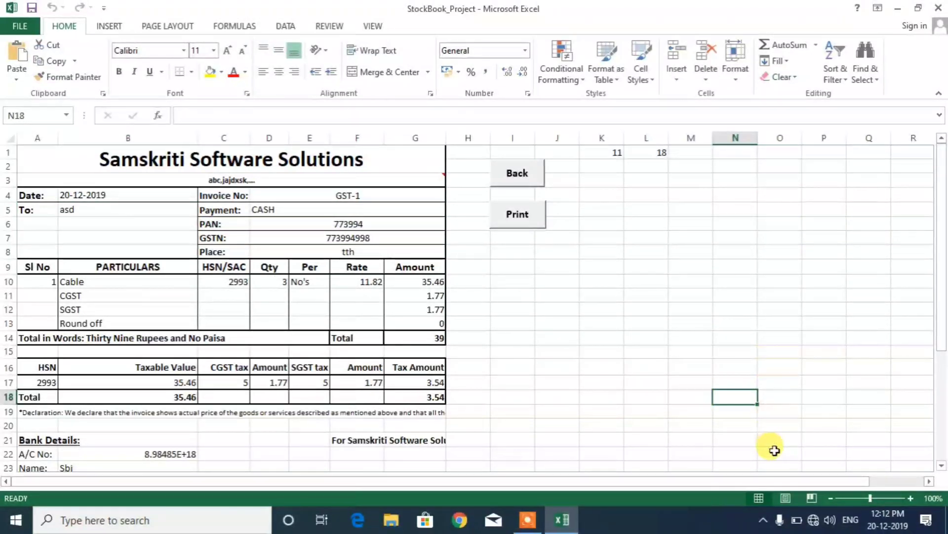
pyautogui.click(771, 520)
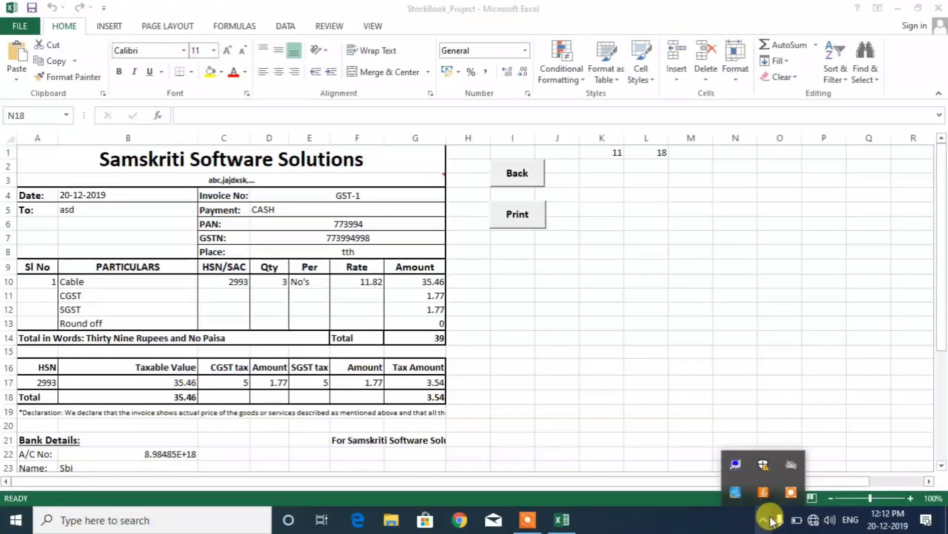
pyautogui.click(791, 492)
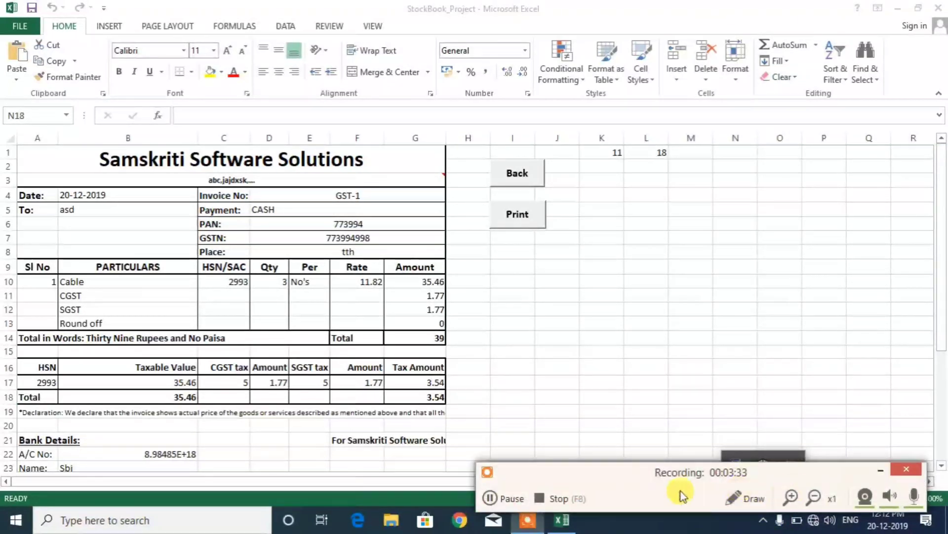
pyautogui.click(491, 499)
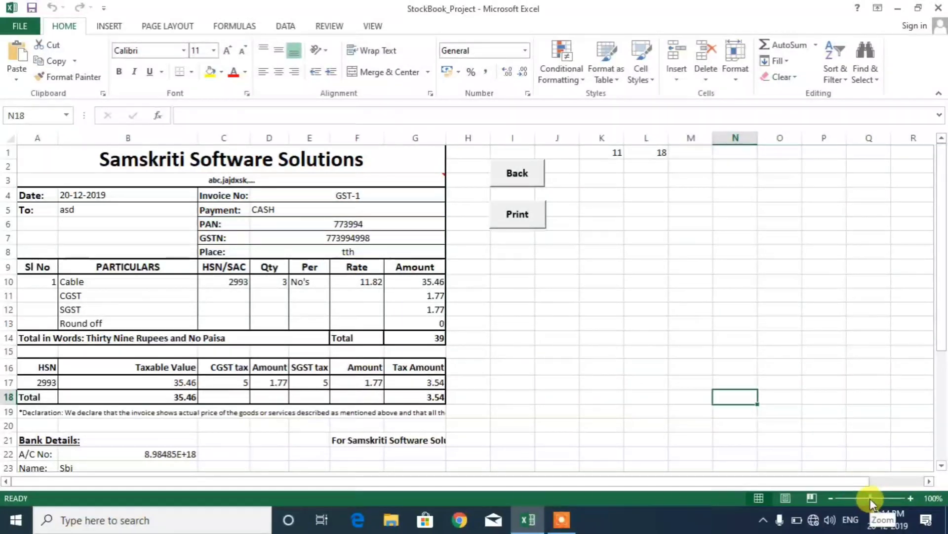
# Export the GST-1 invoice to GST-1.pdf and scroll through it in Acrobat Reader
pyautogui.click(529, 217)
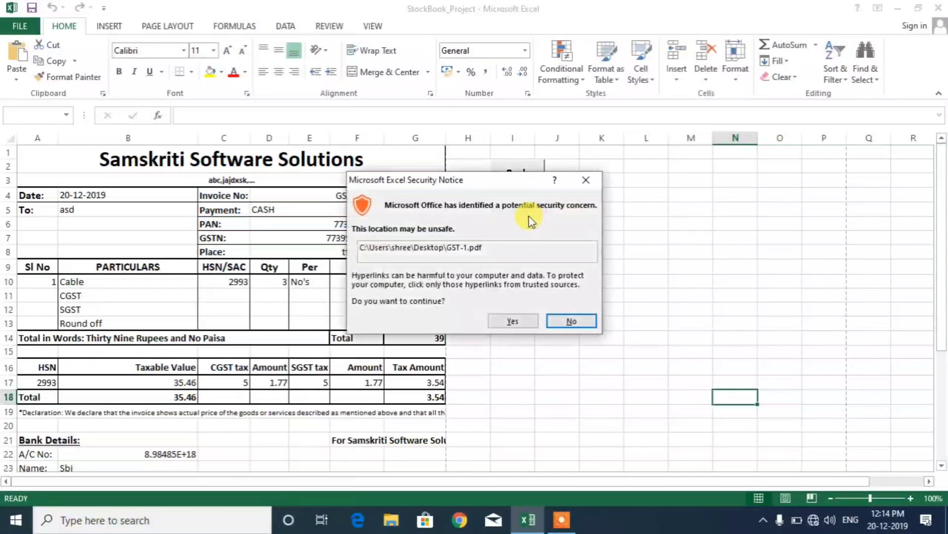
pyautogui.click(500, 321)
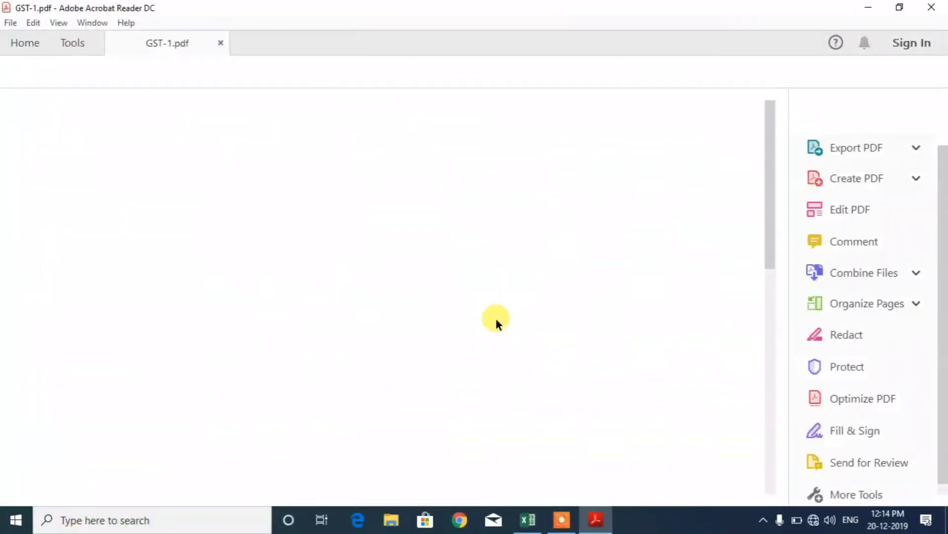
pyautogui.moveTo(772, 152); pyautogui.dragTo(772, 190)
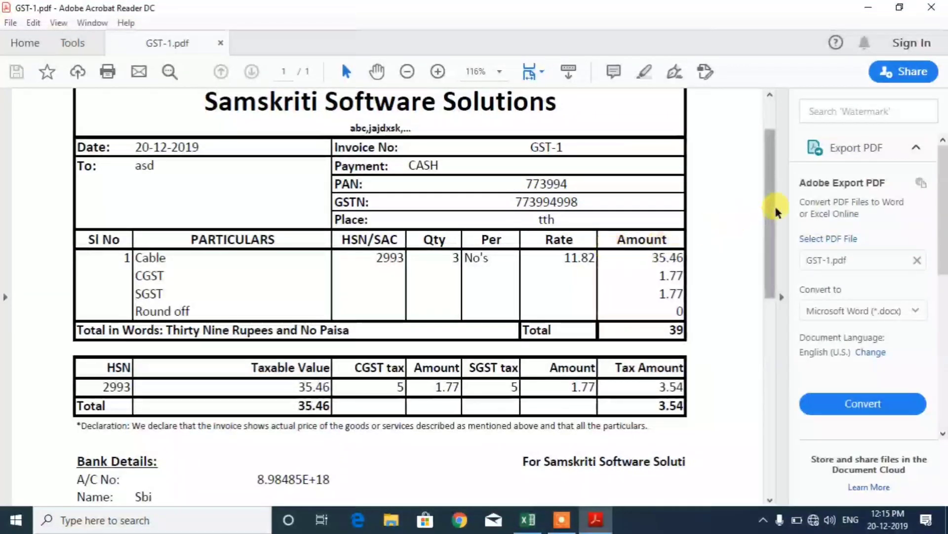
pyautogui.moveTo(768, 208); pyautogui.dragTo(769, 220)
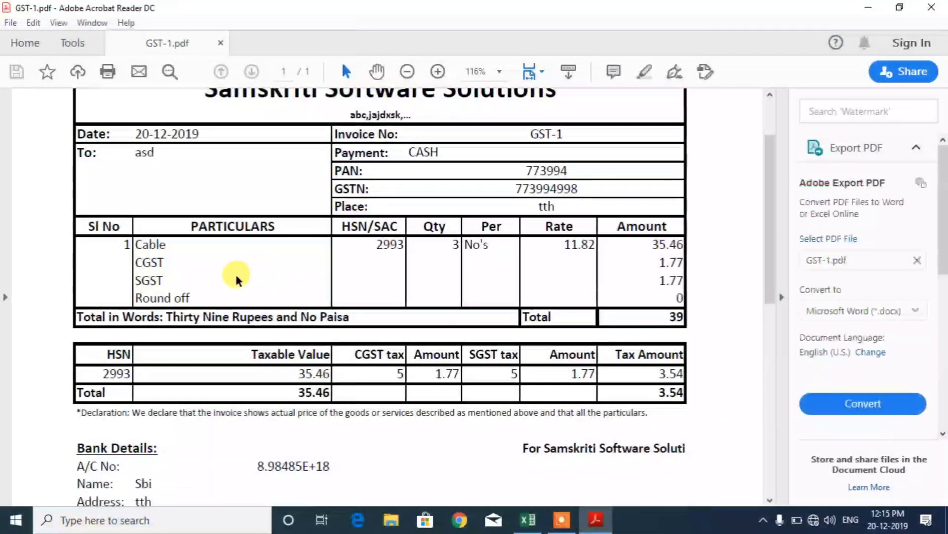
pyautogui.moveTo(775, 242)
pyautogui.mouseDown()
pyautogui.moveTo(782, 317)
pyautogui.moveTo(781, 206)
pyautogui.moveTo(772, 206)
pyautogui.moveTo(782, 278)
pyautogui.mouseUp()
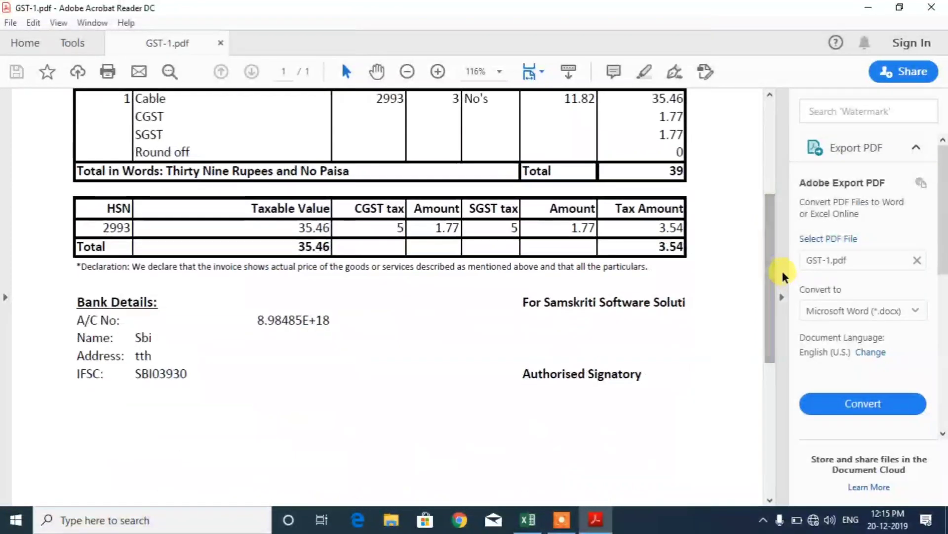
pyautogui.click(774, 101)
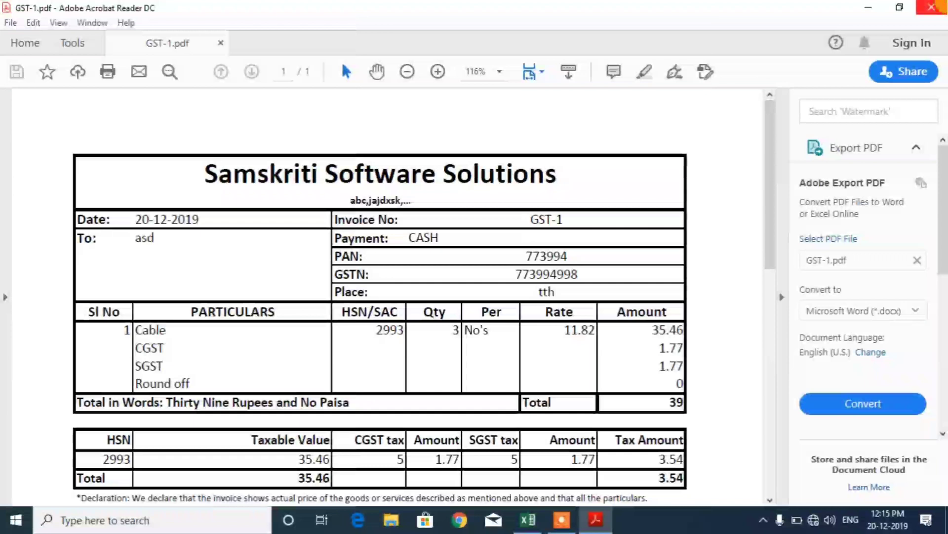
pyautogui.click(940, 6)
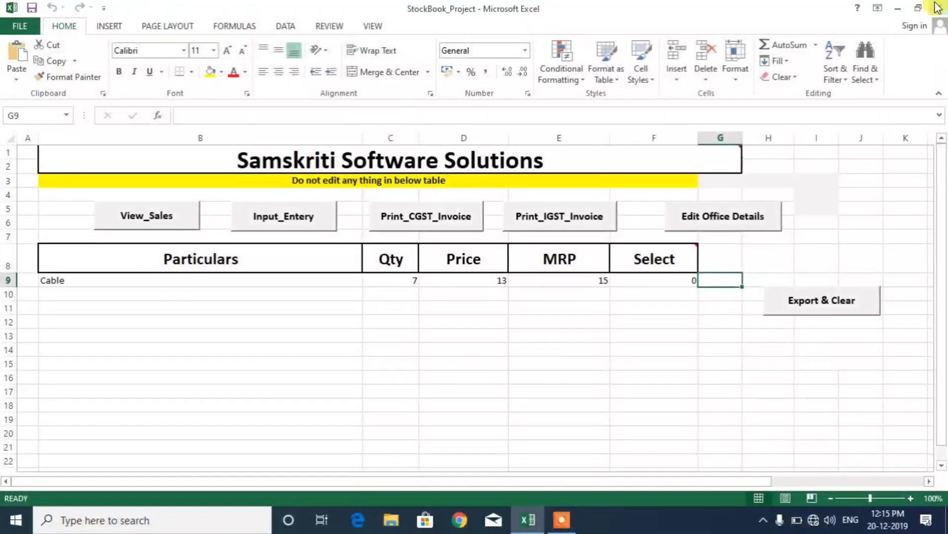
pyautogui.click(674, 317)
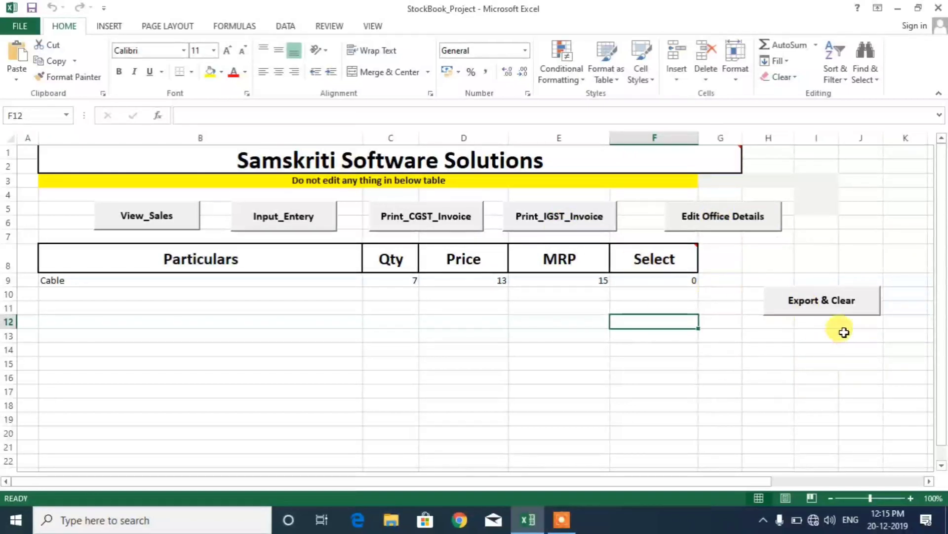
pyautogui.click(173, 225)
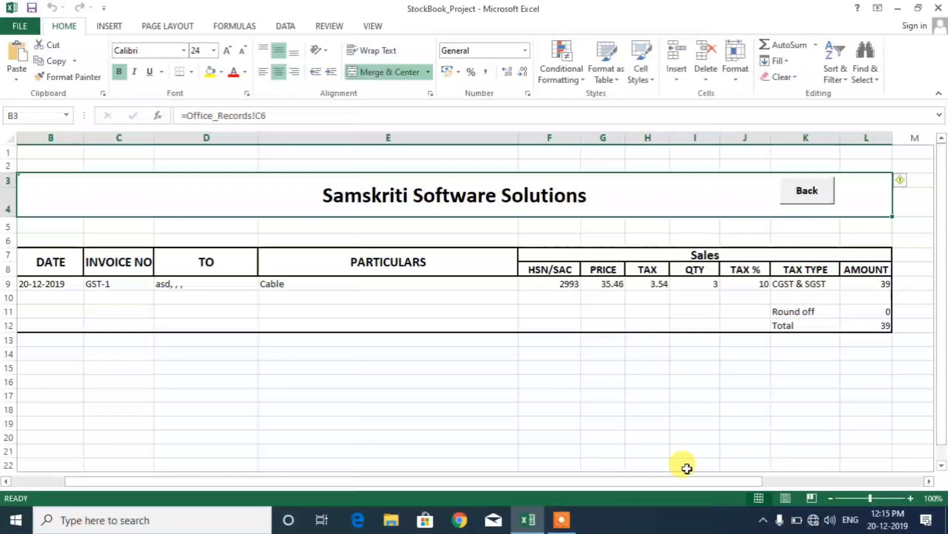
pyautogui.click(794, 195)
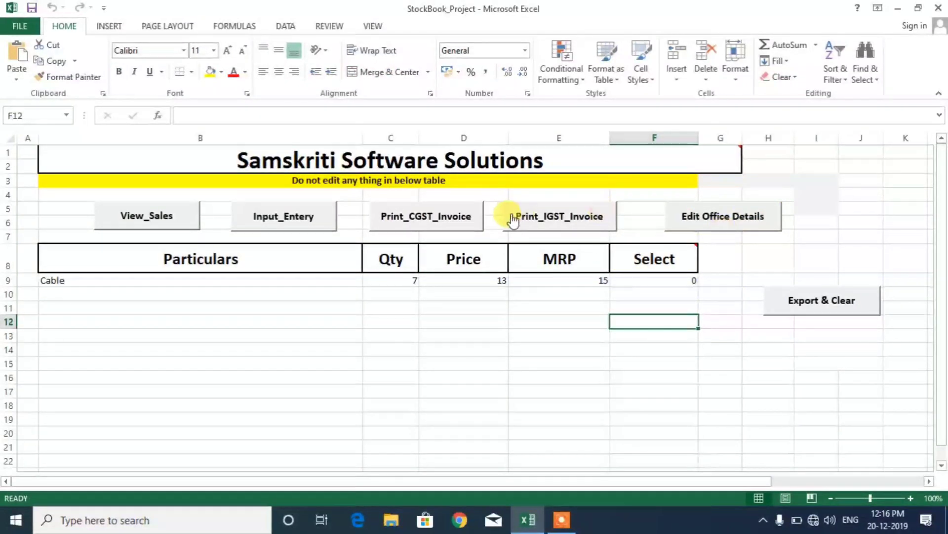
# Export sales to Report_2019-12-20-0.xls, replacing the old file and clearing data, then close the report
pyautogui.click(816, 307)
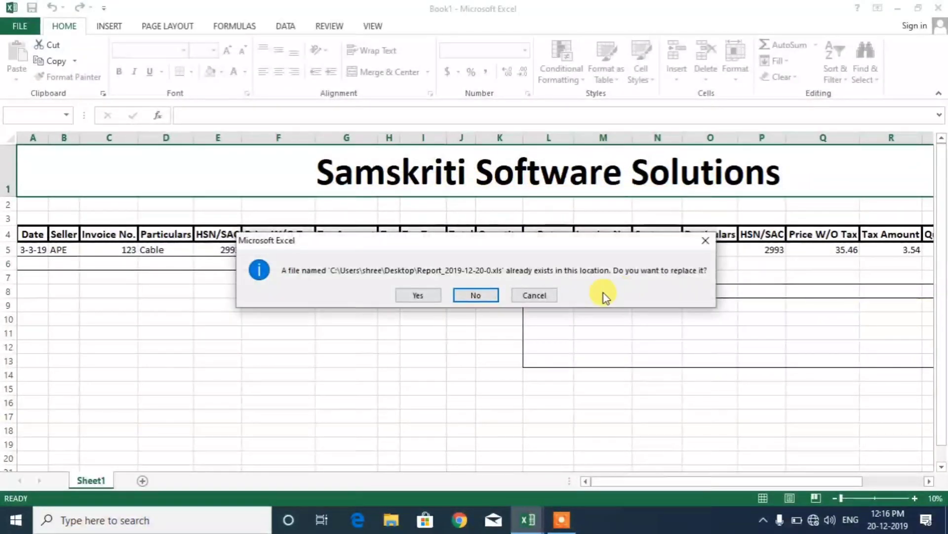
pyautogui.click(411, 299)
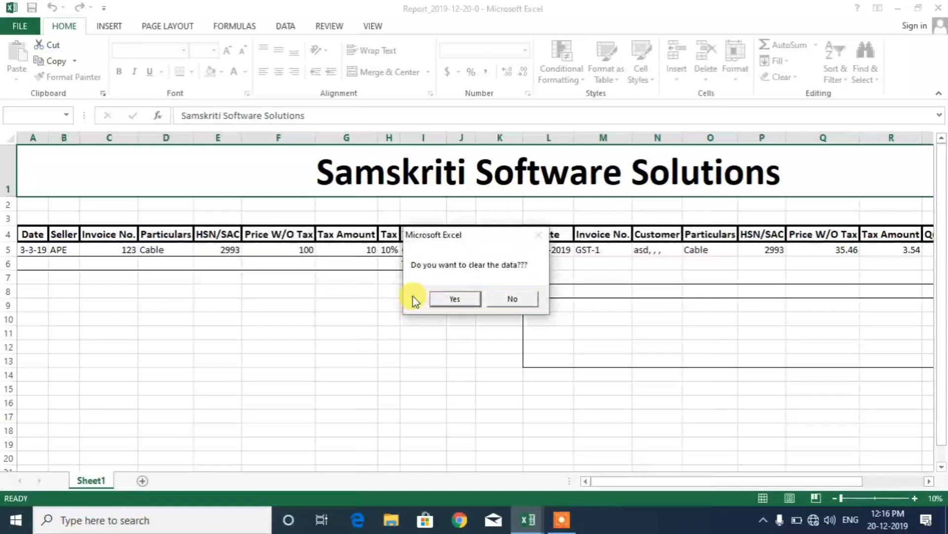
pyautogui.click(455, 299)
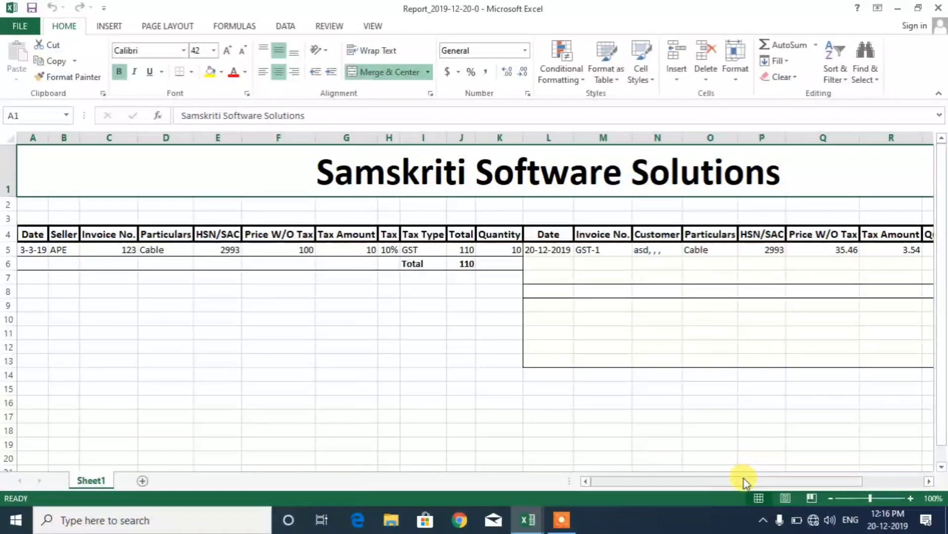
pyautogui.moveTo(743, 483)
pyautogui.mouseDown()
pyautogui.moveTo(846, 485)
pyautogui.moveTo(608, 496)
pyautogui.mouseUp()
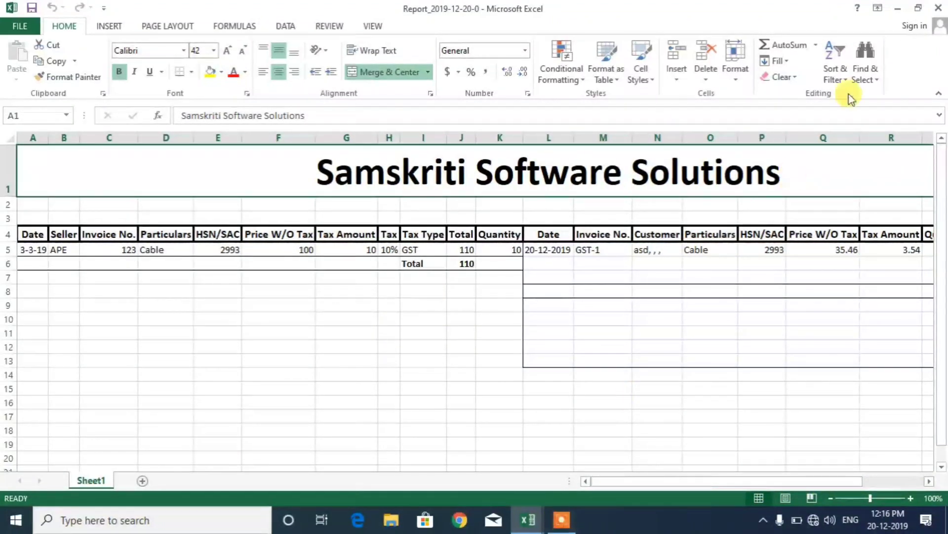
pyautogui.click(938, 8)
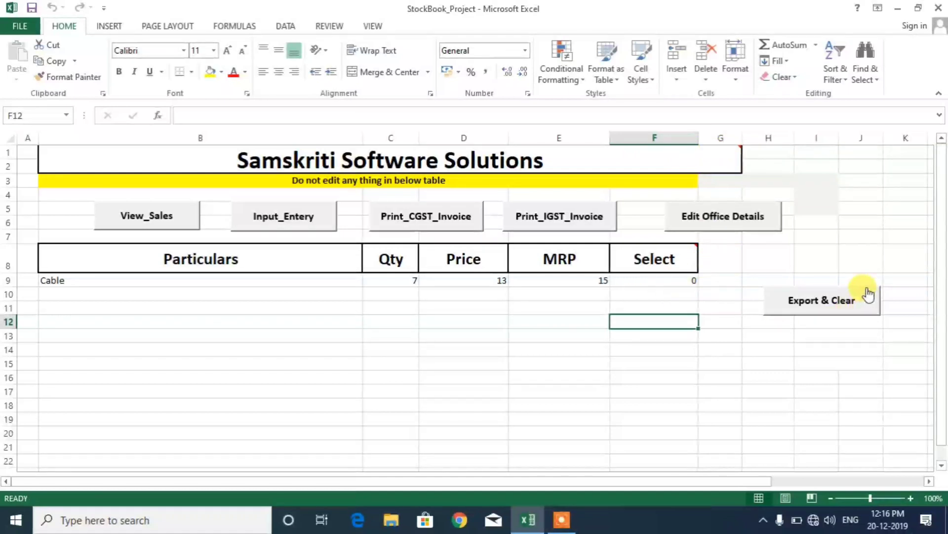
# Try entering 8 as the Cable Select quantity and dismiss the Check Stock warning
pyautogui.click(615, 306)
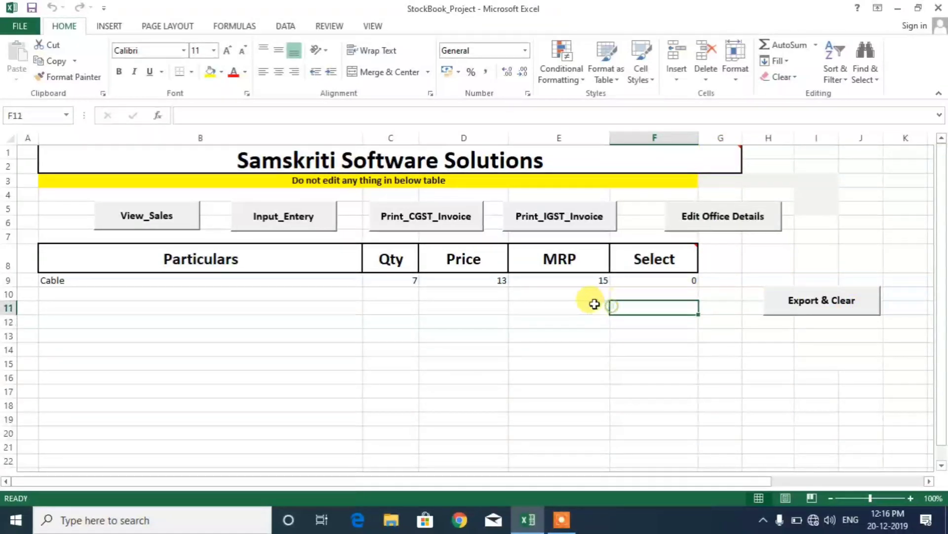
pyautogui.click(528, 302)
pyautogui.click(449, 296)
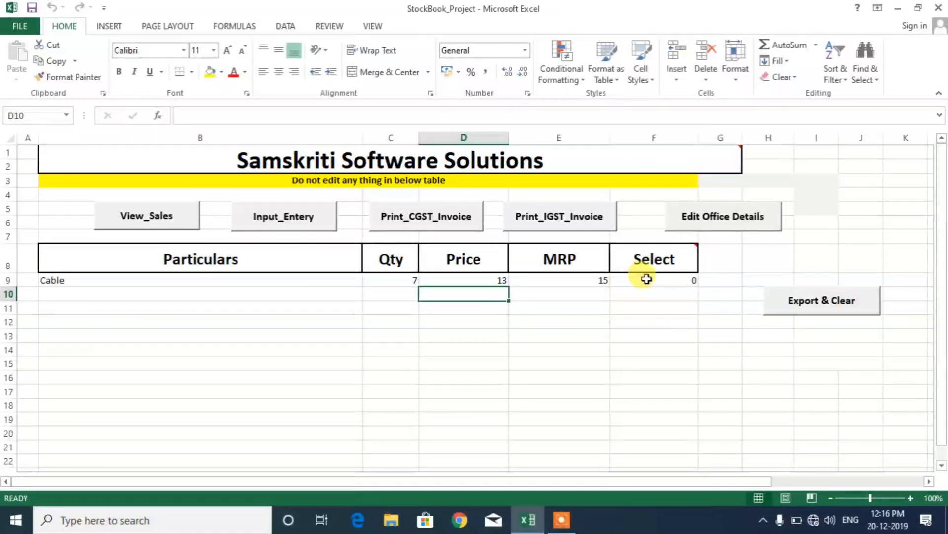
pyautogui.doubleClick(648, 280)
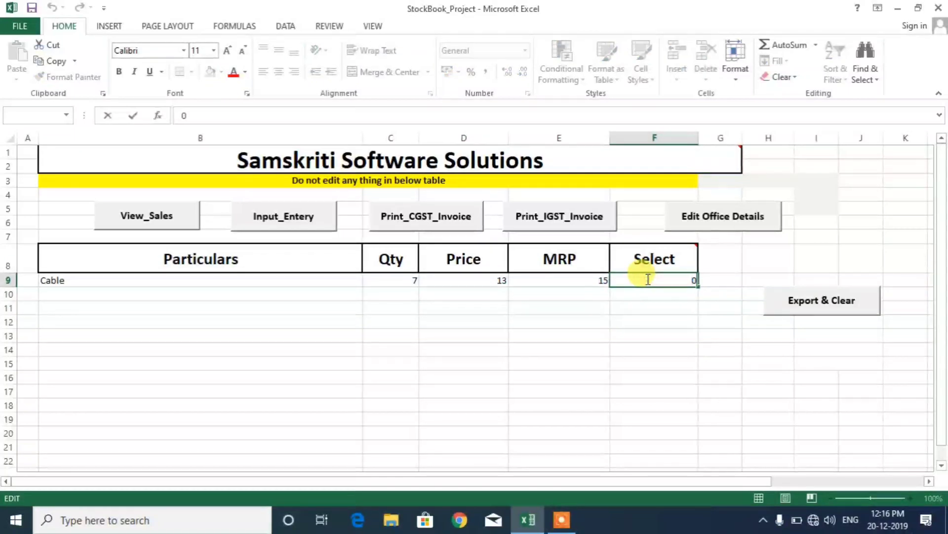
pyautogui.write('8')
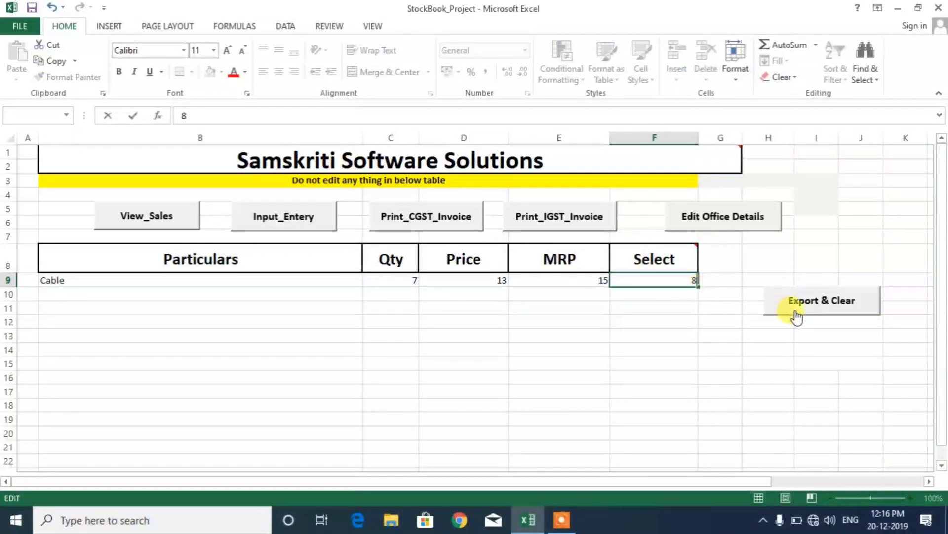
pyautogui.click(655, 308)
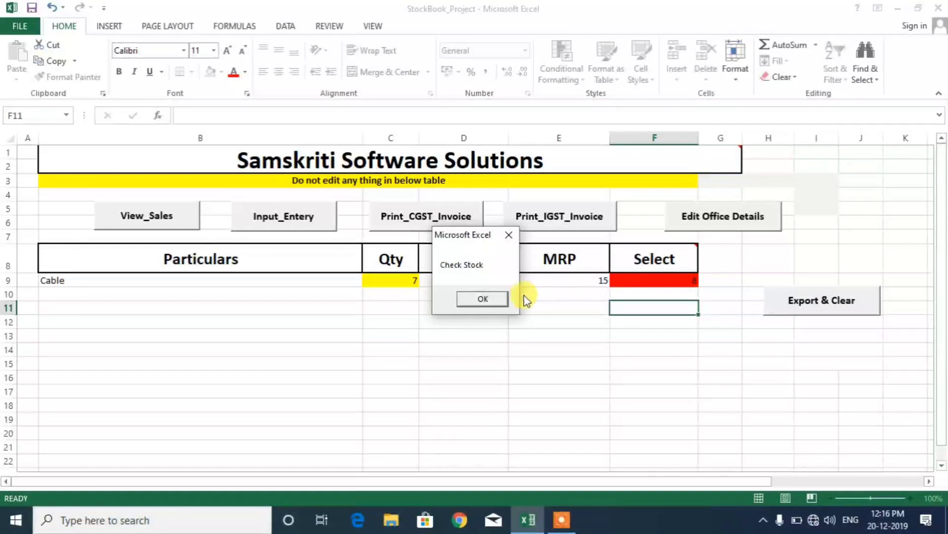
pyautogui.click(482, 299)
# Change the Cable Select value in F9 to 7
pyautogui.press('Up')
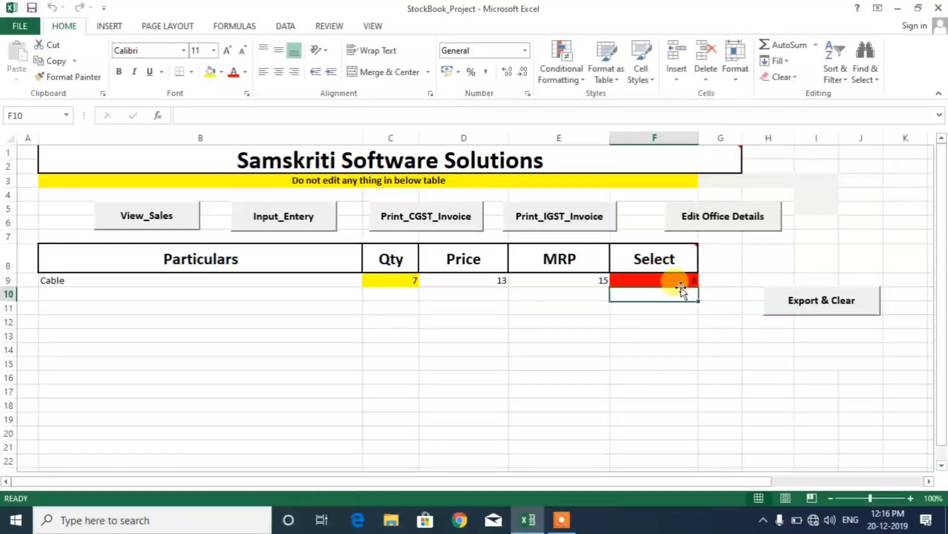
pyautogui.press('Up')
pyautogui.press('Up')
pyautogui.press('Down')
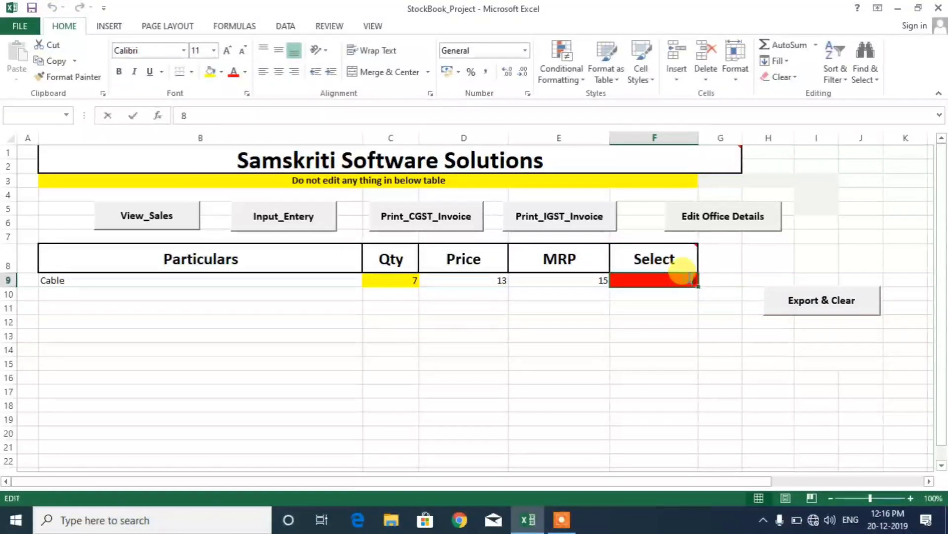
pyautogui.doubleClick(699, 281)
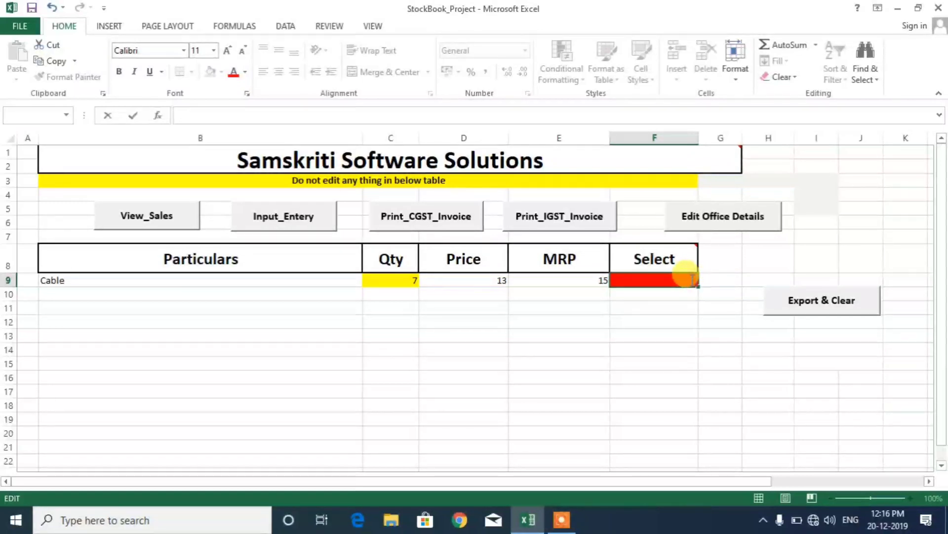
pyautogui.write('7')
pyautogui.click(604, 334)
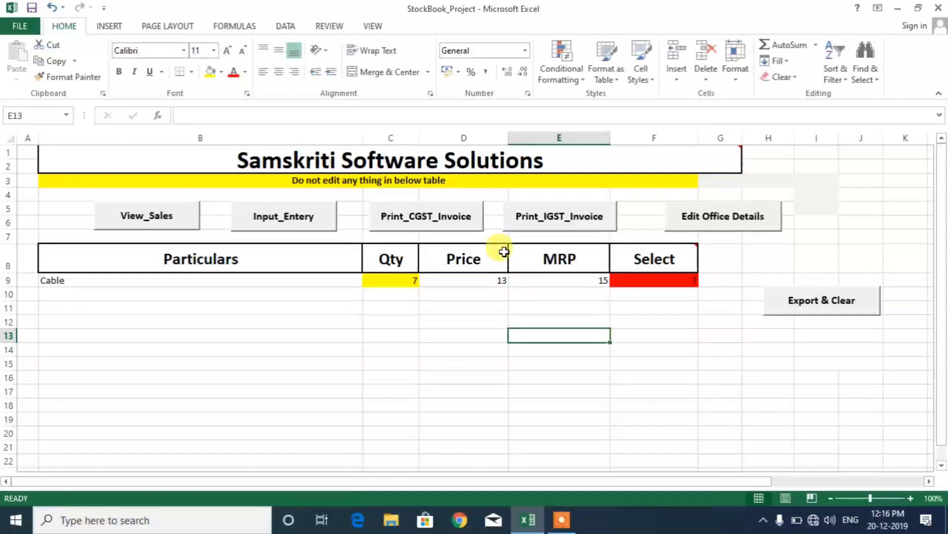
# Generate IGST invoice GST-2 for 7 Cable totalling 91 and export it as PDF
pyautogui.click(443, 223)
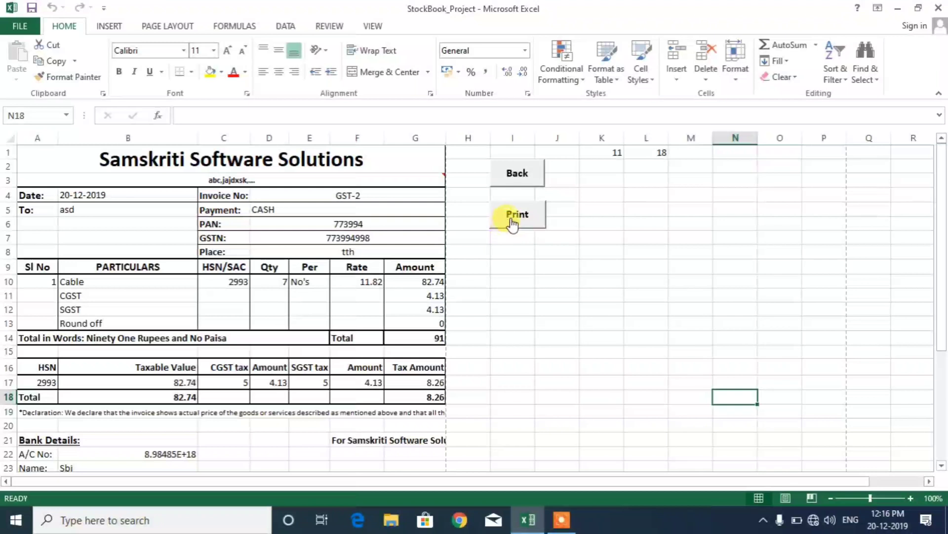
pyautogui.click(527, 176)
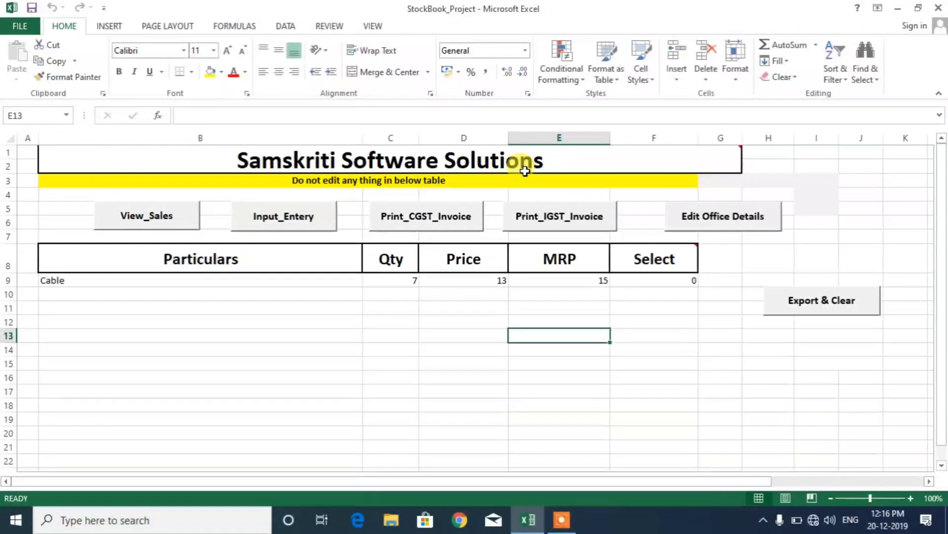
pyautogui.click(662, 285)
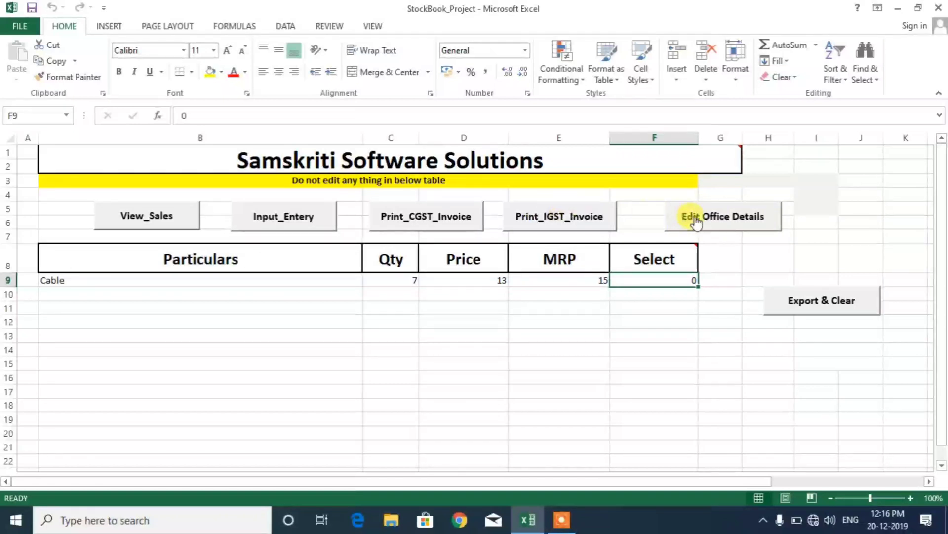
pyautogui.click(605, 215)
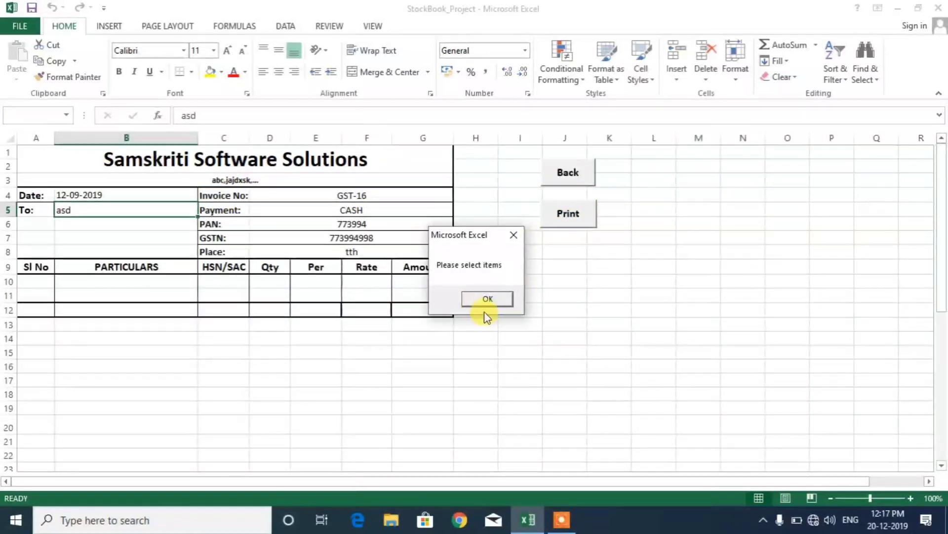
pyautogui.click(489, 300)
pyautogui.write('7')
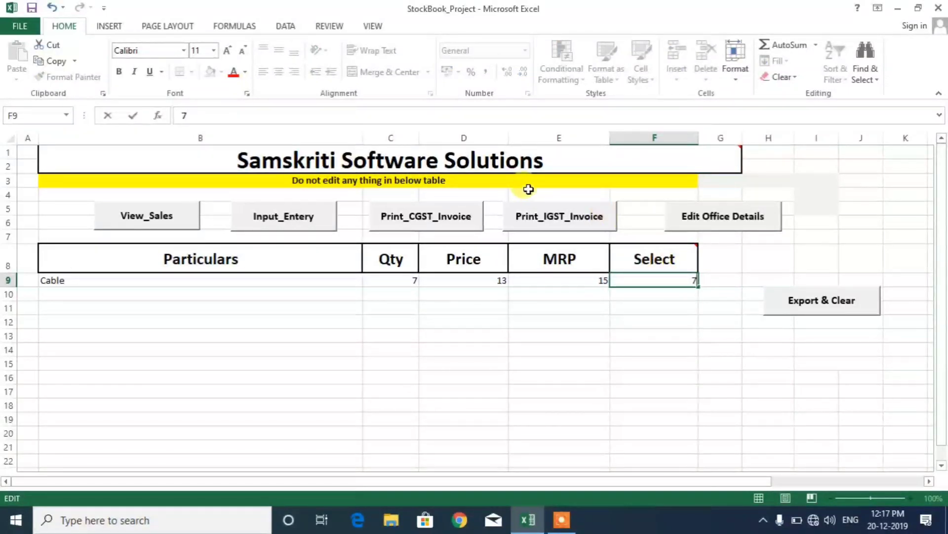
pyautogui.click(541, 230)
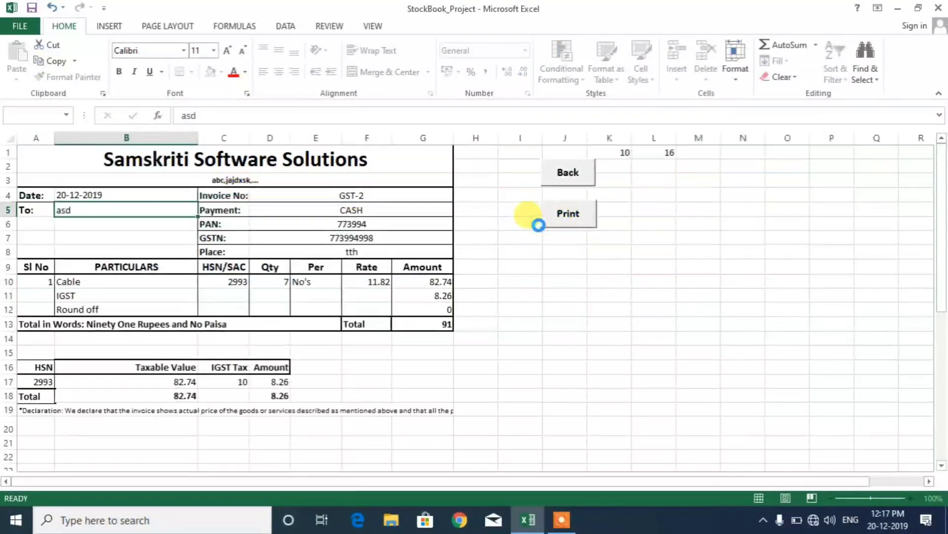
pyautogui.click(574, 218)
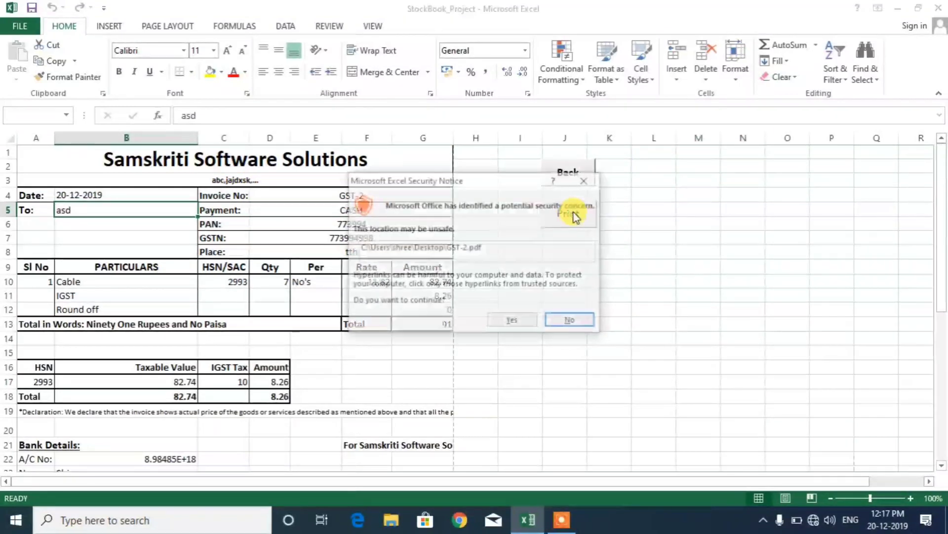
# Review GST-2.pdf in Acrobat Reader, close it, and return to Excel's purchase-entry sheet
pyautogui.click(522, 320)
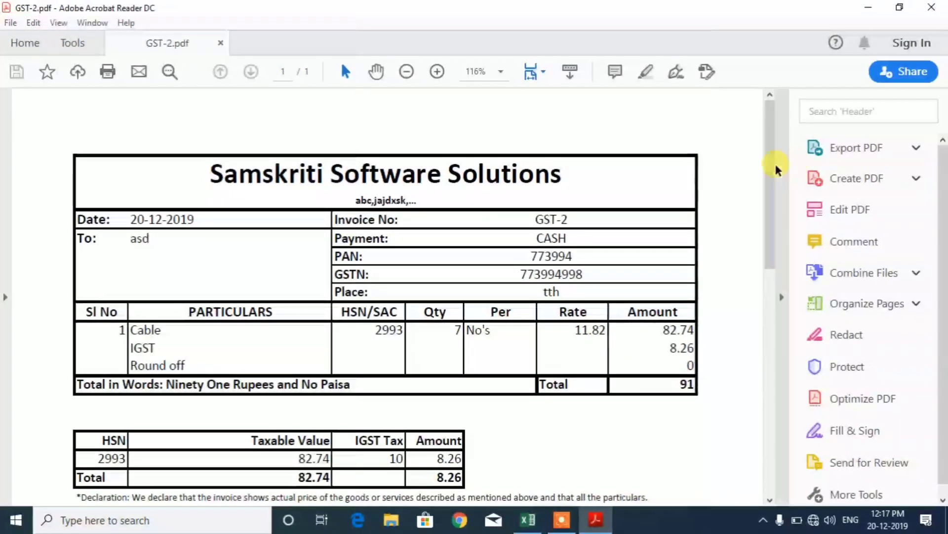
pyautogui.click(763, 169)
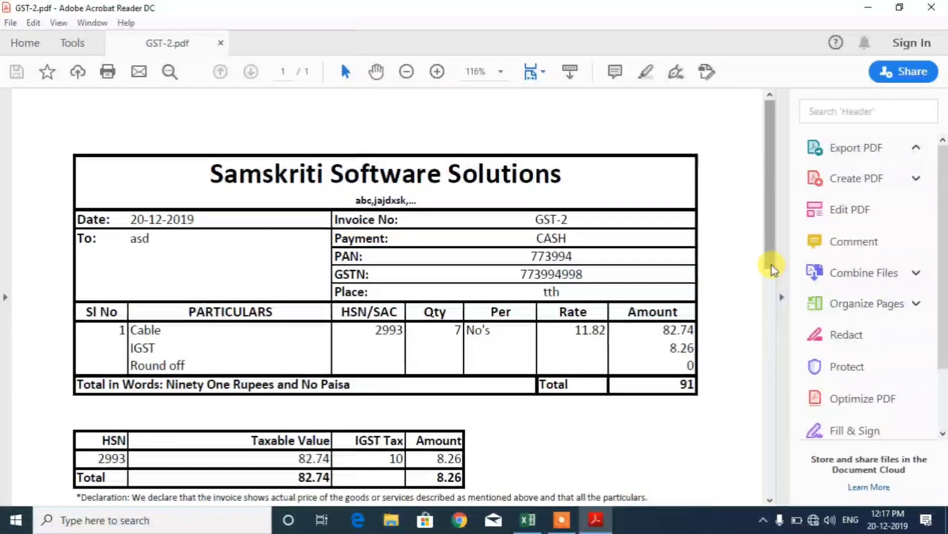
pyautogui.moveTo(768, 267); pyautogui.dragTo(765, 167)
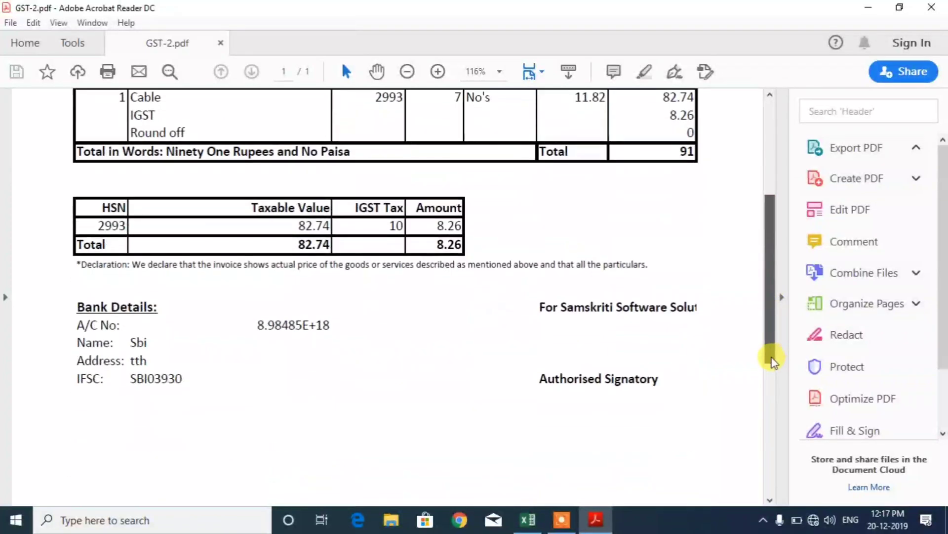
pyautogui.click(931, 7)
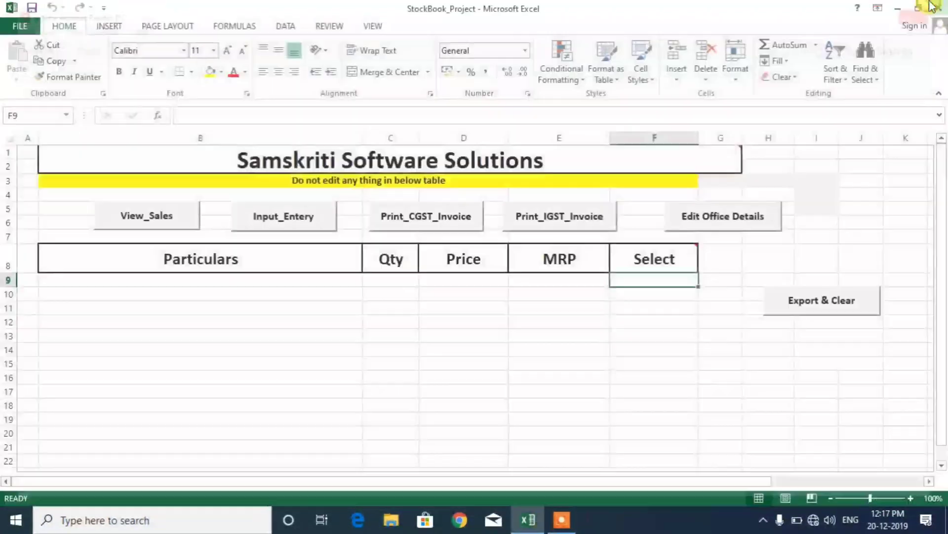
pyautogui.click(250, 216)
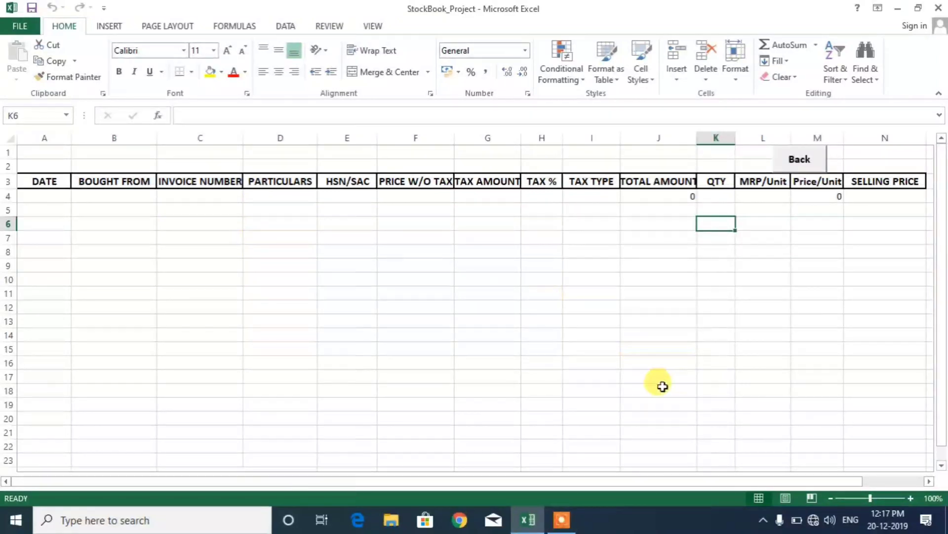
# Start a new purchase row dated 03-03-2019 from supplier ape, invoice 223, item powerbank
pyautogui.click(53, 198)
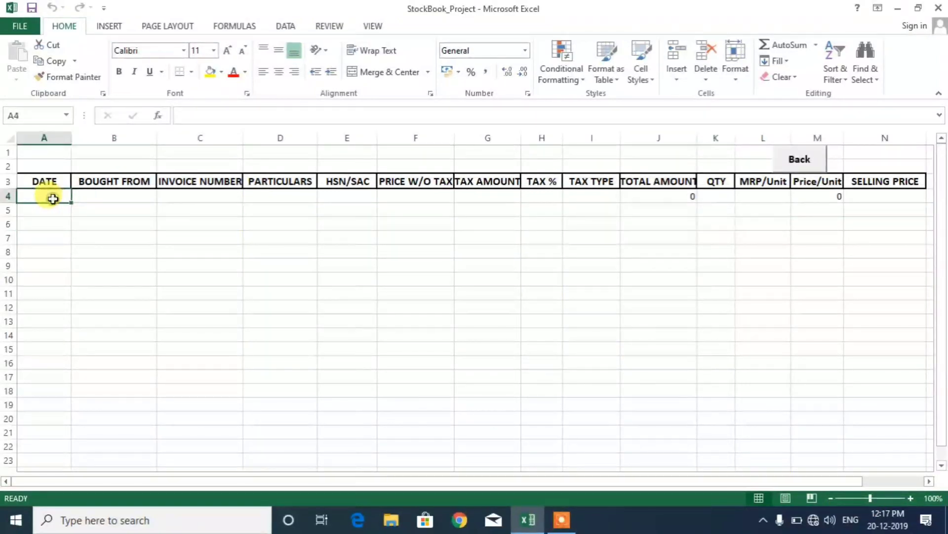
pyautogui.write('3/3/19')
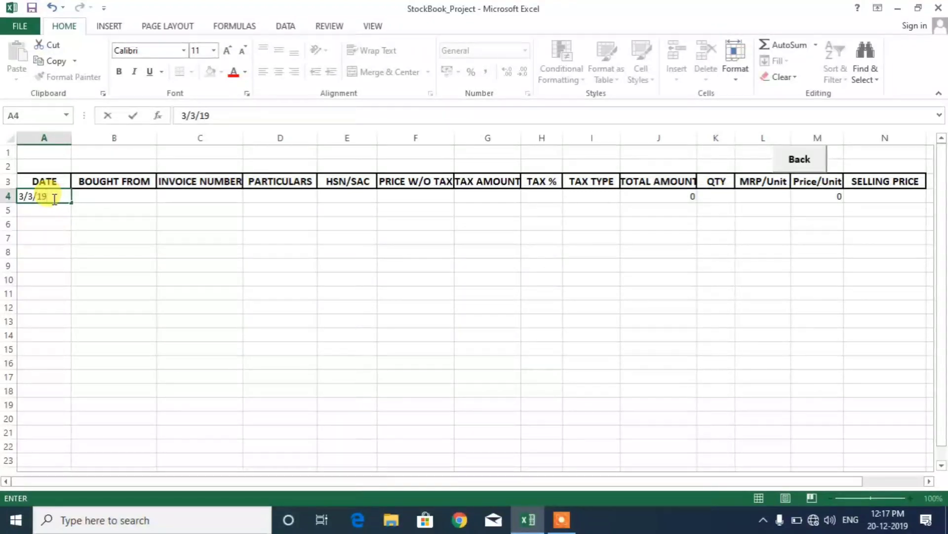
pyautogui.press('Tab')
pyautogui.write('a')
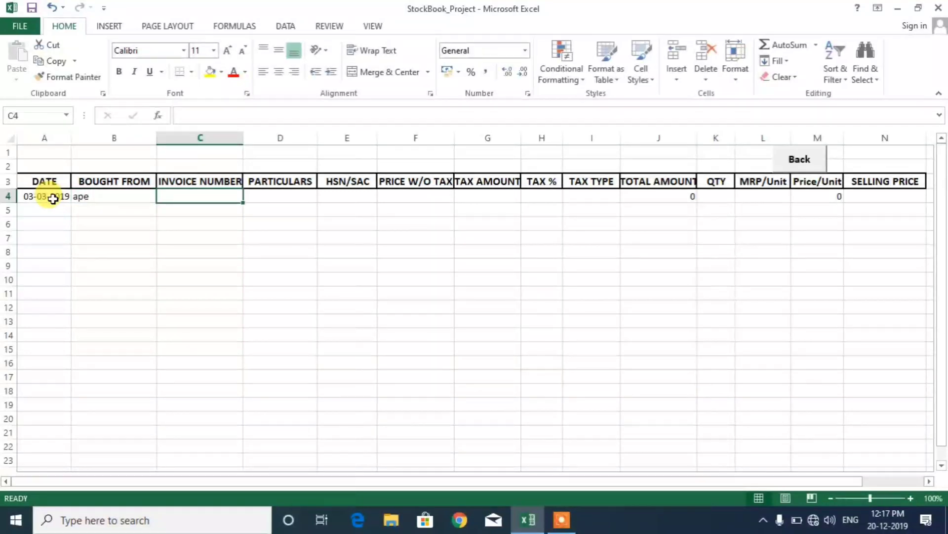
pyautogui.write('223')
pyautogui.press('Tab')
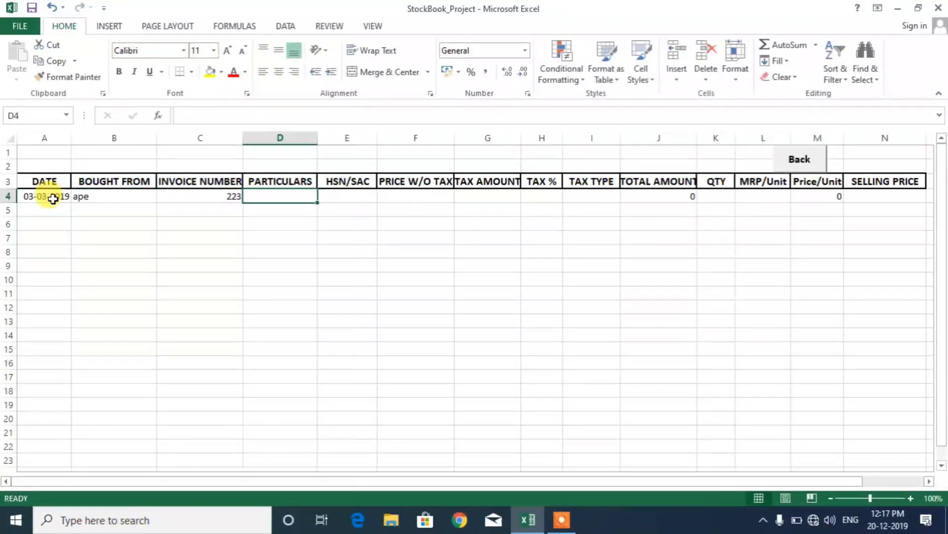
pyautogui.write('d')
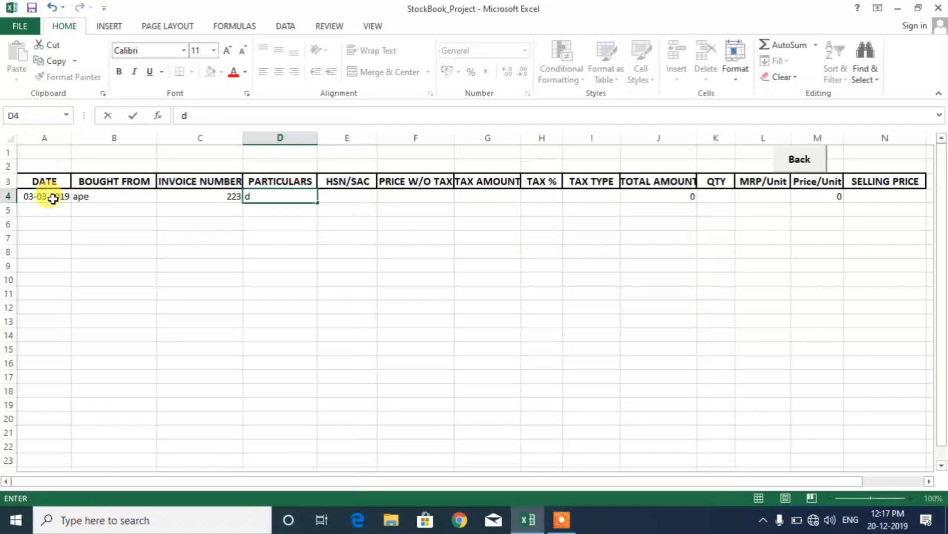
pyautogui.write('powerbank')
pyautogui.press('Tab')
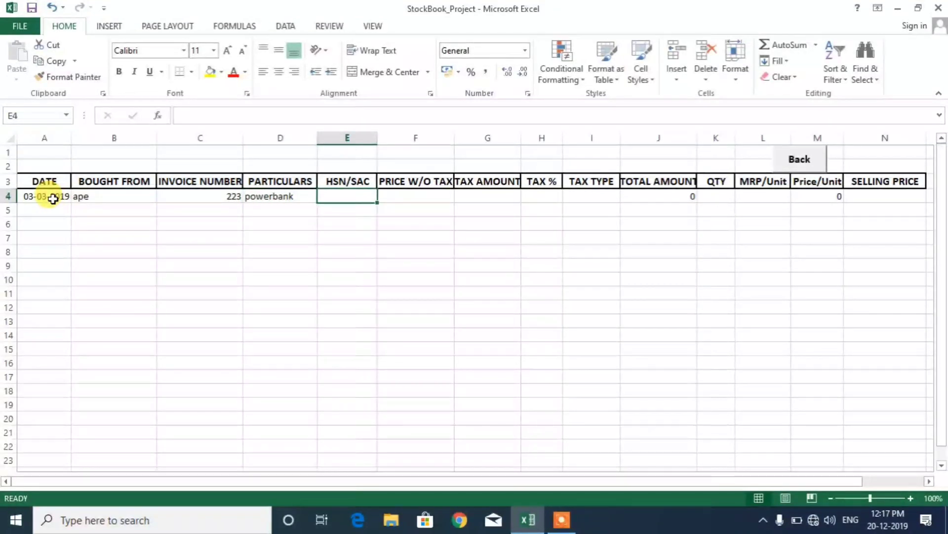
# Enter HSN code 233443, price without tax 1500 and tax amount 150
pyautogui.write('233443')
pyautogui.press('Tab')
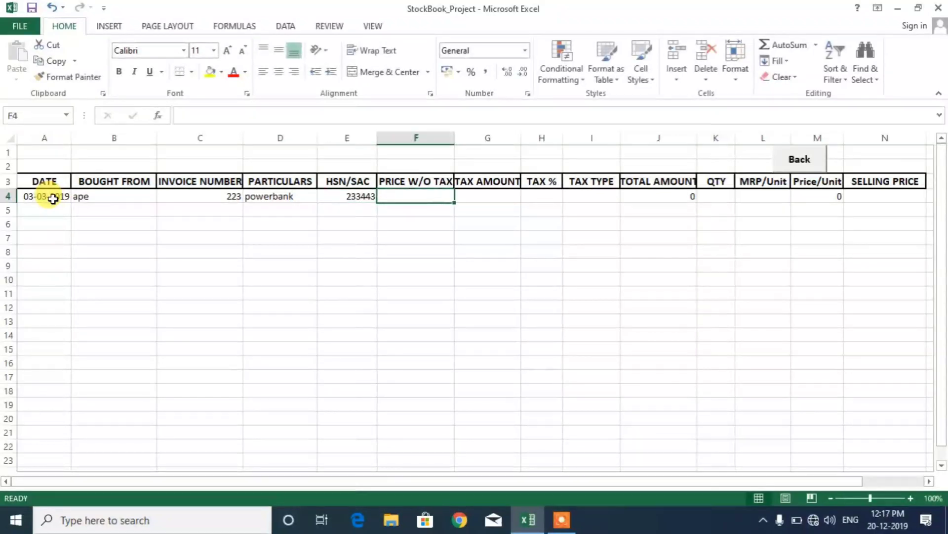
pyautogui.write('1500')
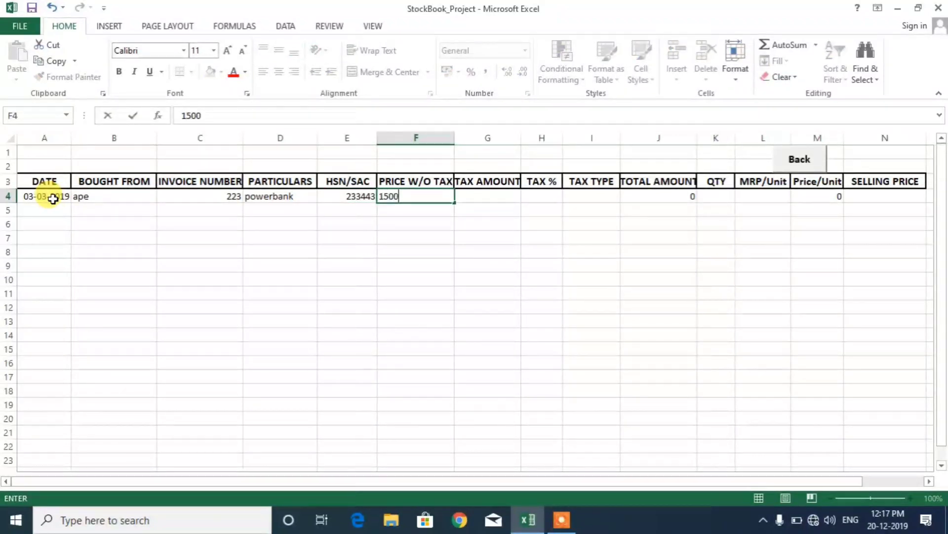
pyautogui.press('Tab')
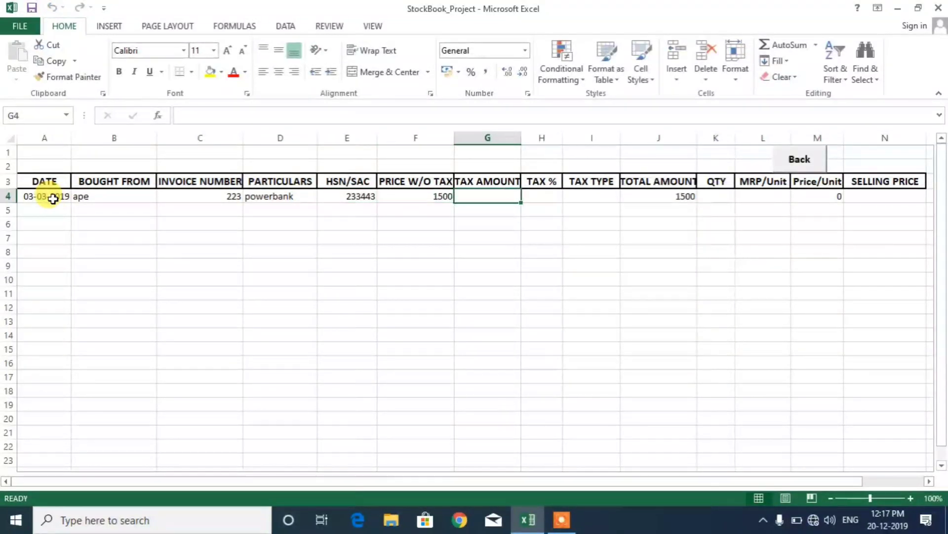
pyautogui.write('150')
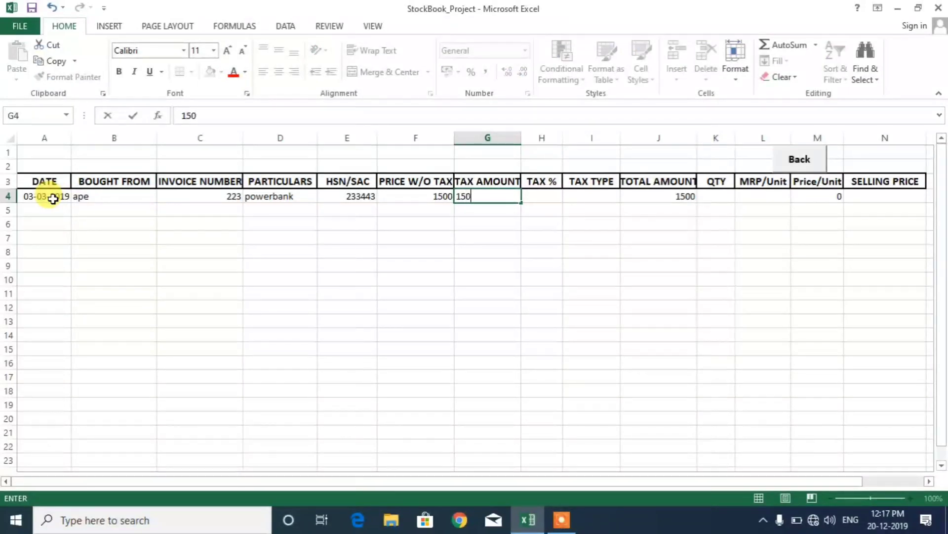
pyautogui.press('Tab')
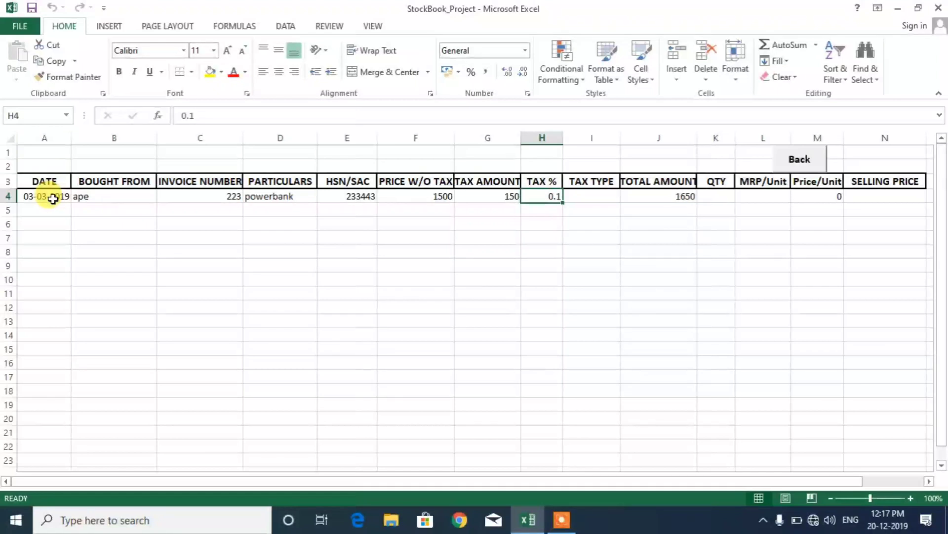
pyautogui.press('Tab')
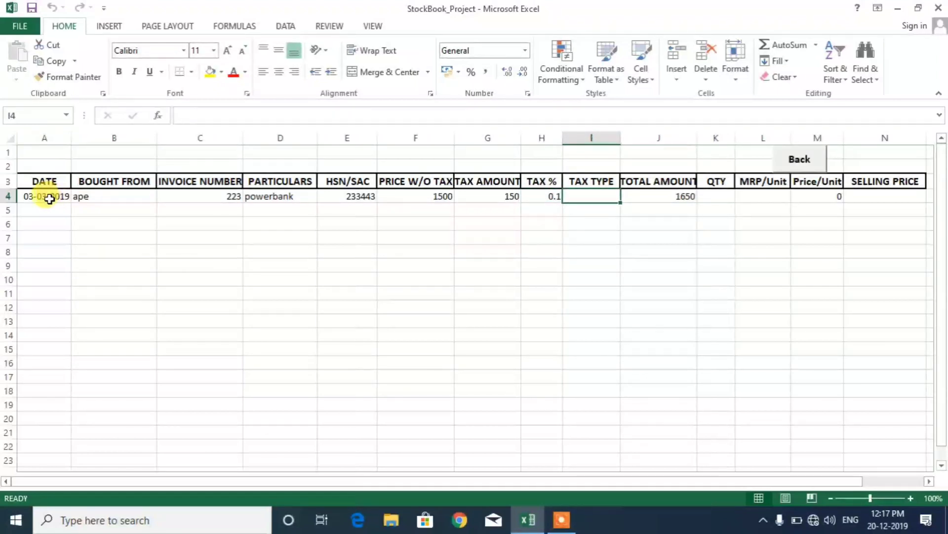
pyautogui.click(509, 196)
pyautogui.click(602, 193)
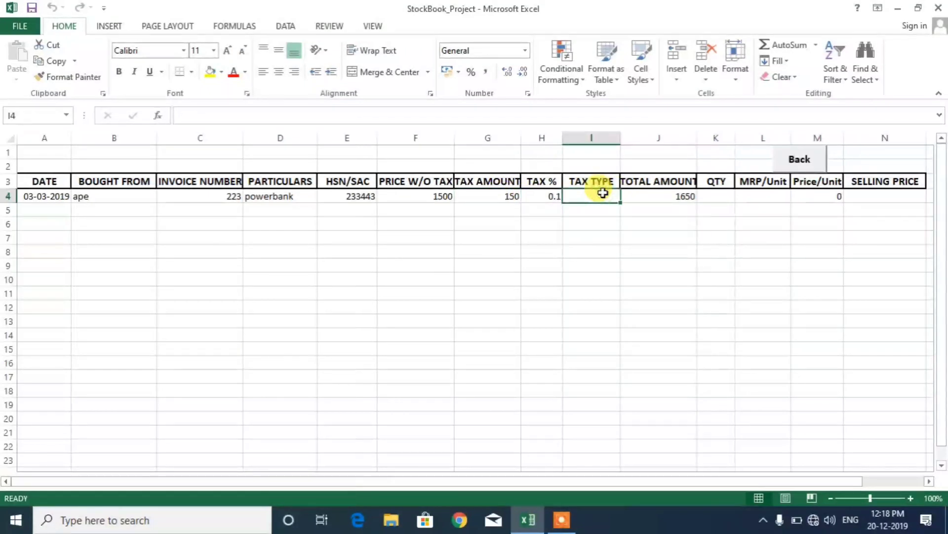
# Set tax type GST, quantity 3, MRP/Unit 1000 and selling price 999
pyautogui.write('C')
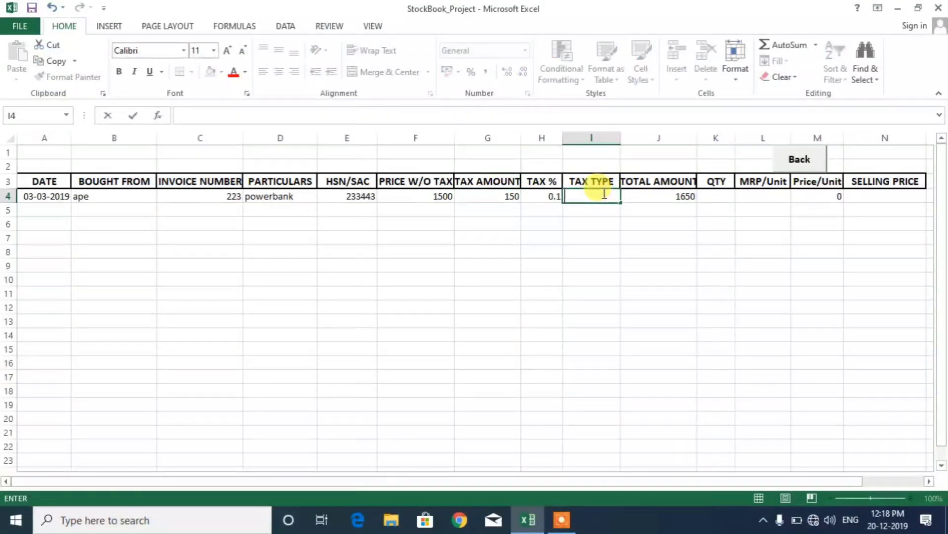
pyautogui.press('Tab')
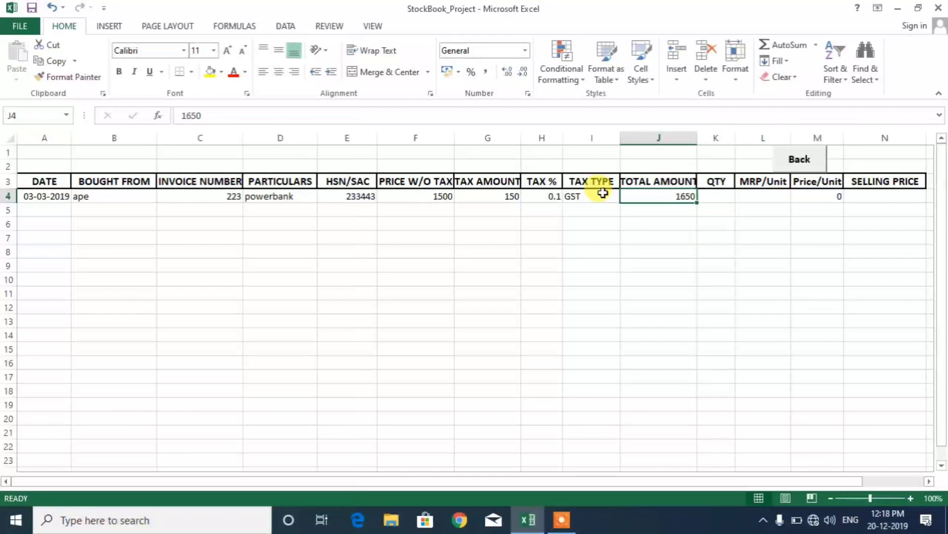
pyautogui.press('Tab')
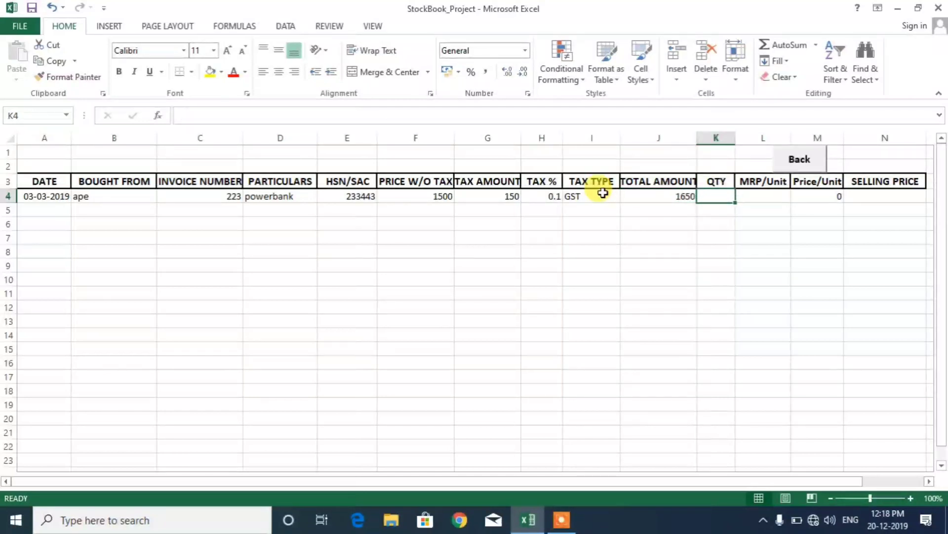
pyautogui.write('3')
pyautogui.press('Tab')
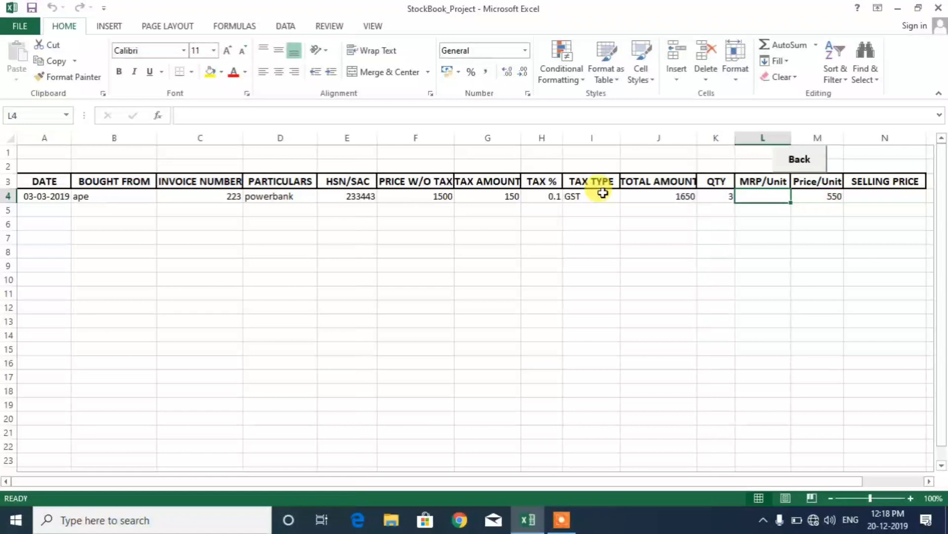
pyautogui.write('10')
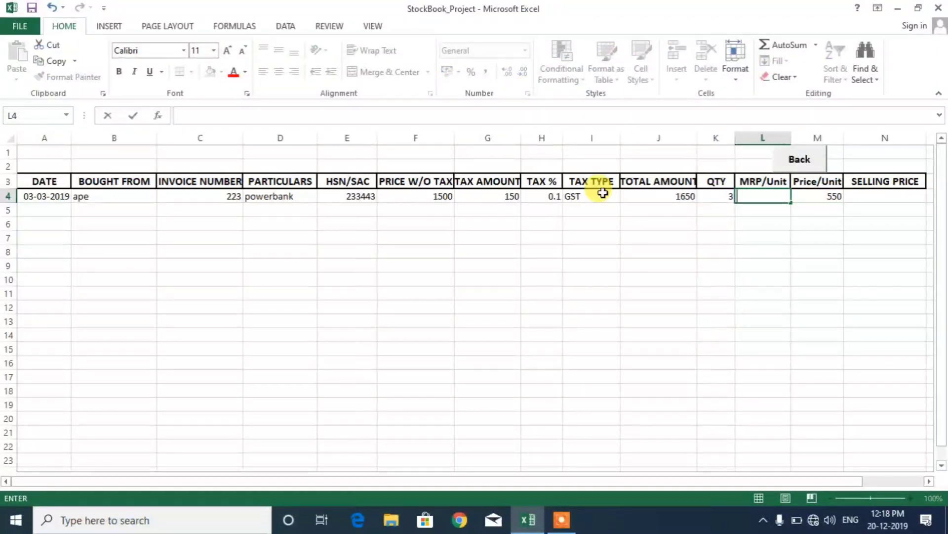
pyautogui.write('1000')
pyautogui.press('Tab')
pyautogui.press('Tab')
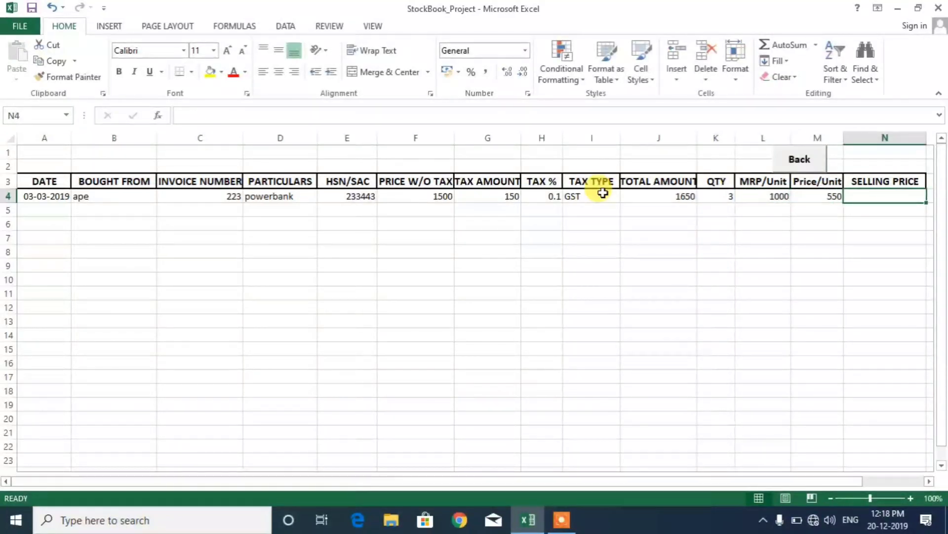
pyautogui.write('999')
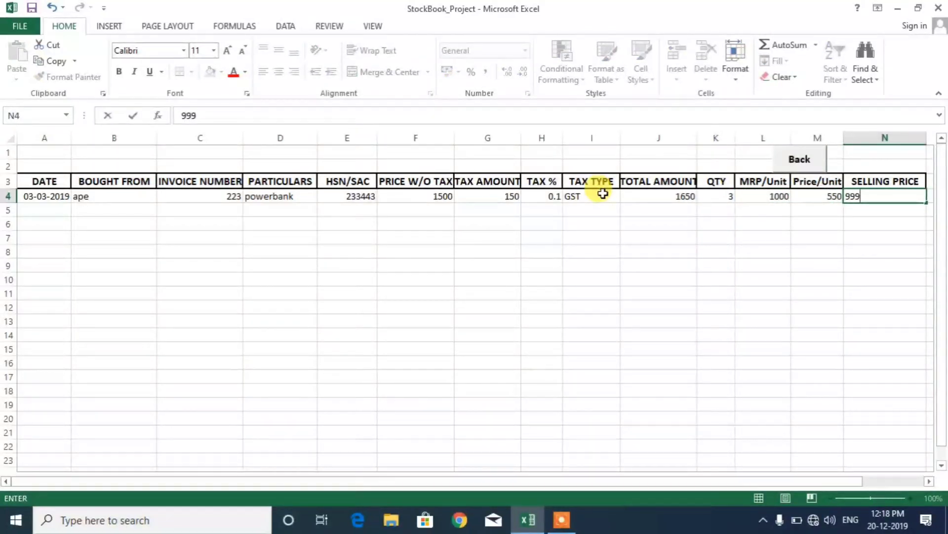
# Commit the 999 selling price, go back to the main Samskriti sheet, and enter 1 in powerbank's Select cell F9
pyautogui.click(752, 265)
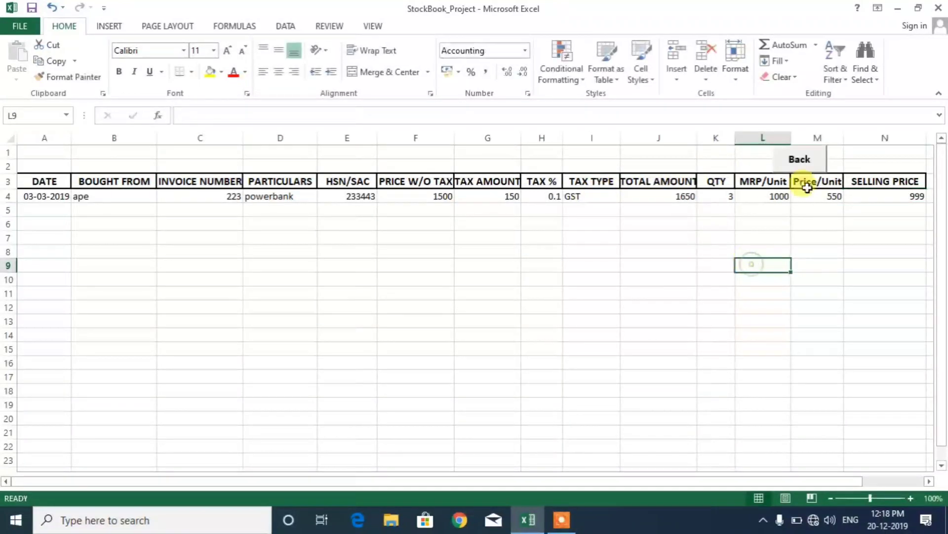
pyautogui.click(817, 157)
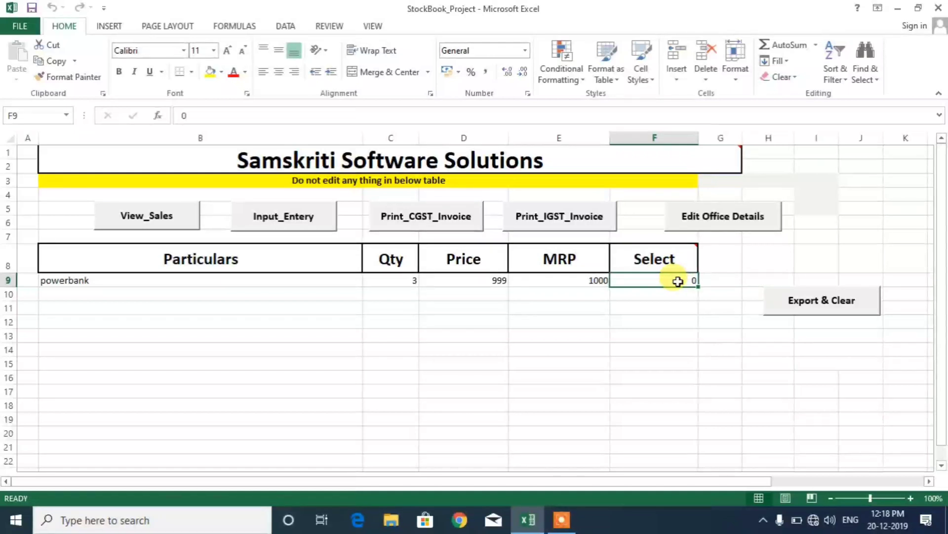
pyautogui.write('1')
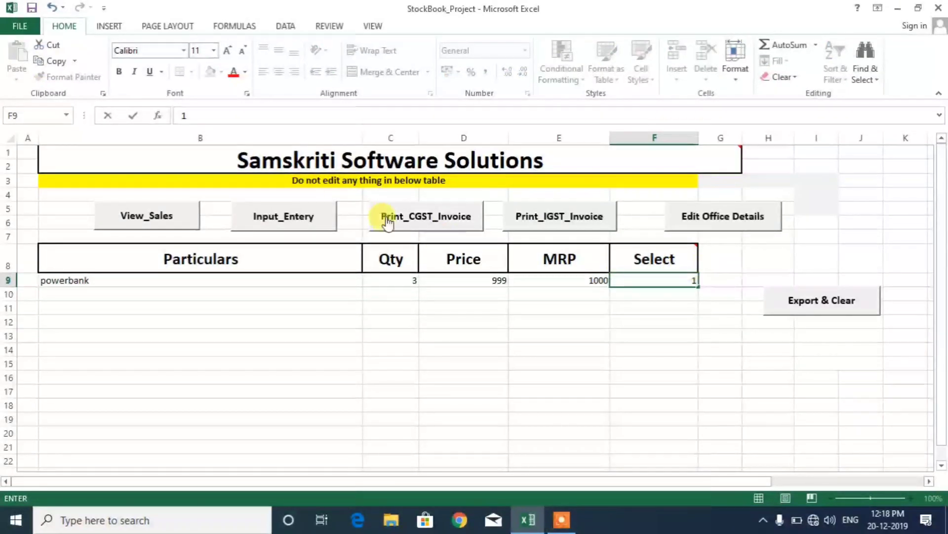
# Generate the CGST invoice and fill recipient lines B5–B8 with zzz, skssl, sjs and sss
pyautogui.click(418, 218)
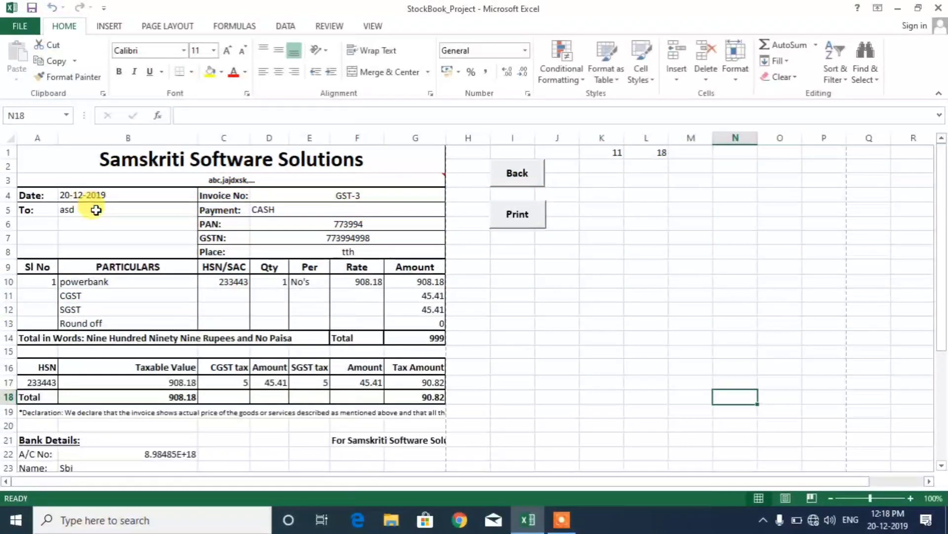
pyautogui.doubleClick(96, 209)
pyautogui.press('BackSpace')
pyautogui.press('BackSpace')
pyautogui.press('BackSpace')
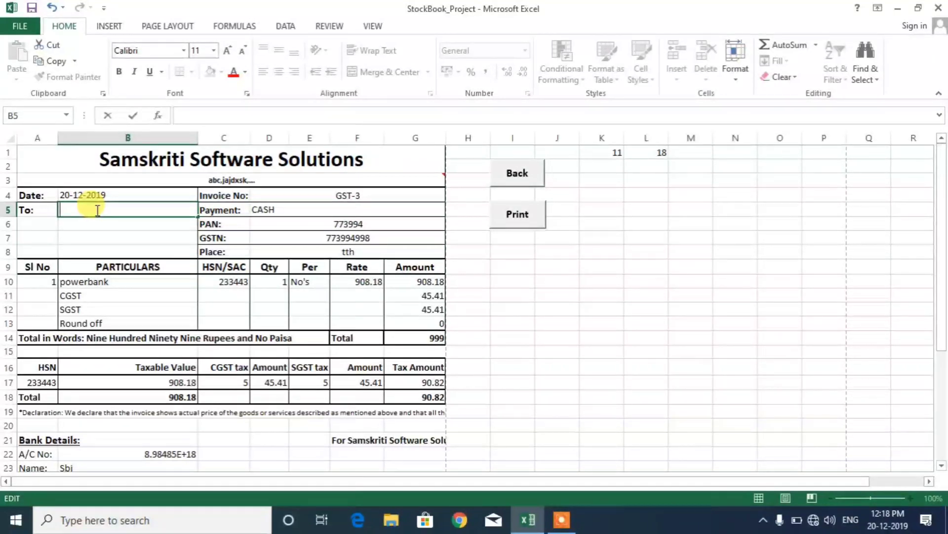
pyautogui.write('A')
pyautogui.press('BackSpace')
pyautogui.write('zzz')
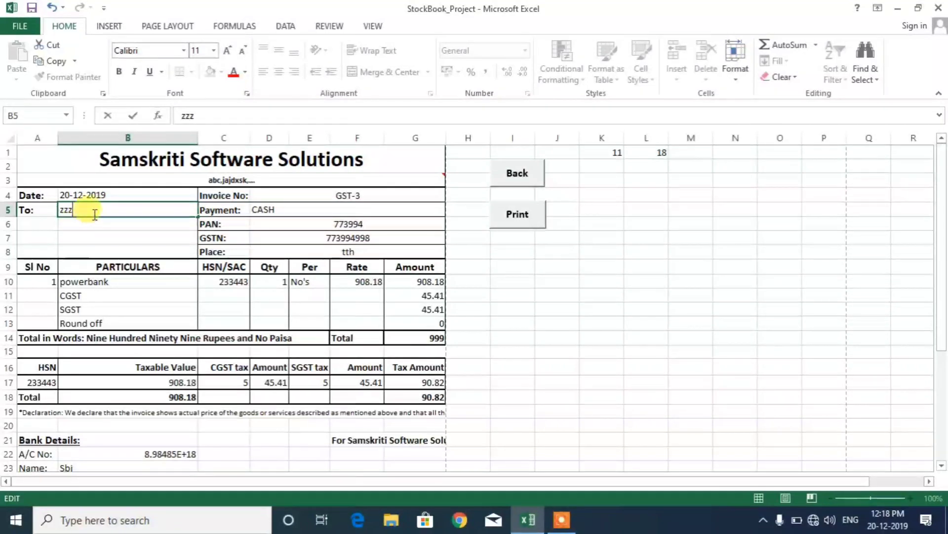
pyautogui.click(93, 224)
pyautogui.write('skss')
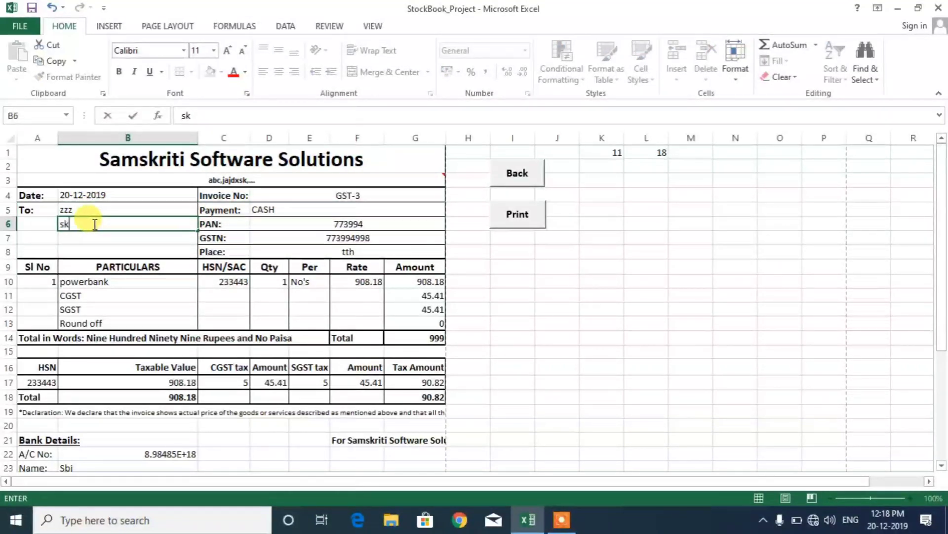
pyautogui.write('l')
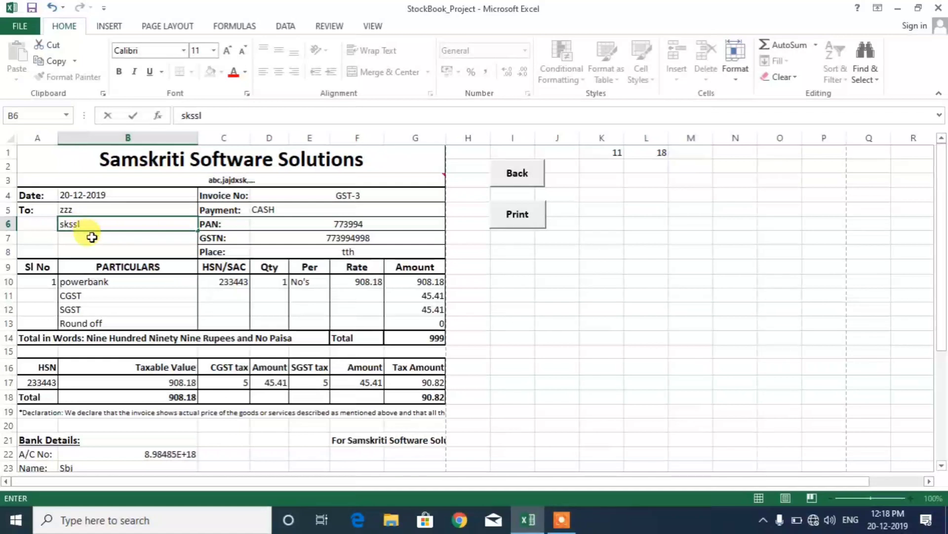
pyautogui.click(93, 237)
pyautogui.write('sjs')
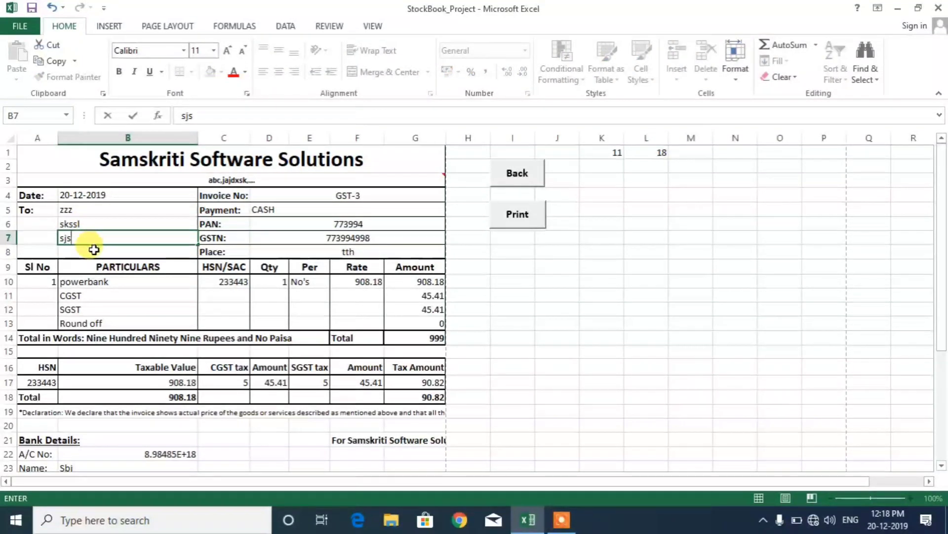
pyautogui.click(95, 249)
pyautogui.write('sss')
pyautogui.click(154, 212)
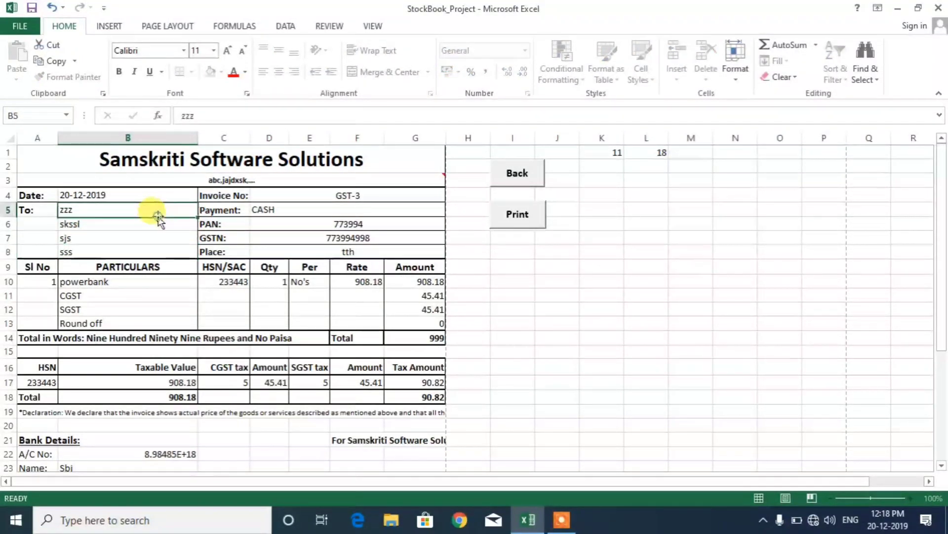
# Go over the GST-3 invoice sheet and export it as GST-3.pdf, letting it open
pyautogui.click(319, 221)
pyautogui.click(359, 238)
pyautogui.click(360, 250)
pyautogui.click(346, 272)
pyautogui.click(331, 287)
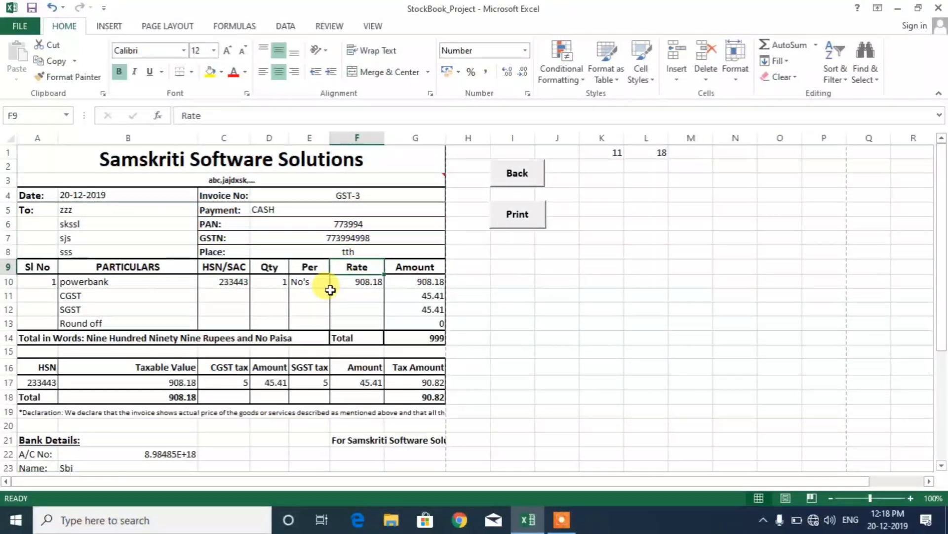
pyautogui.click(281, 277)
pyautogui.click(332, 292)
pyautogui.click(307, 282)
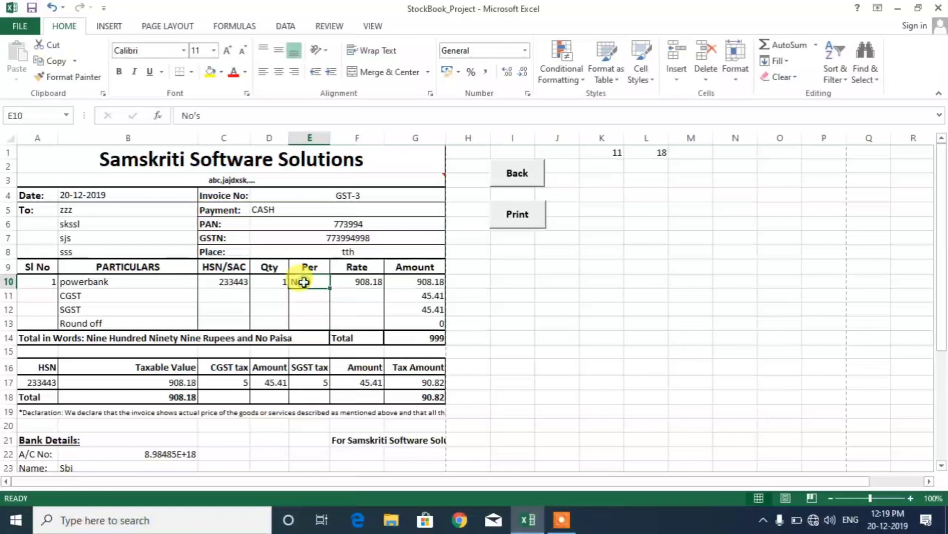
pyautogui.click(313, 311)
pyautogui.click(313, 282)
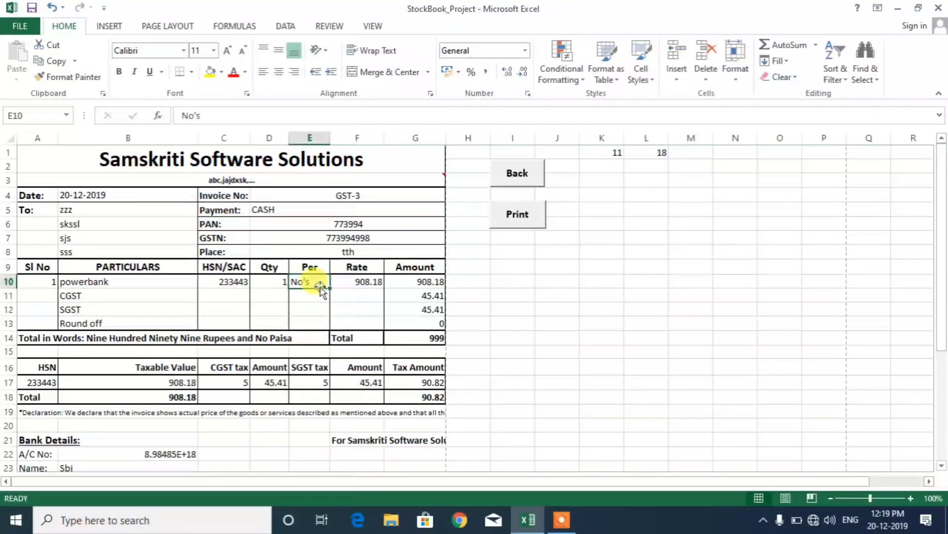
pyautogui.click(390, 282)
pyautogui.click(318, 312)
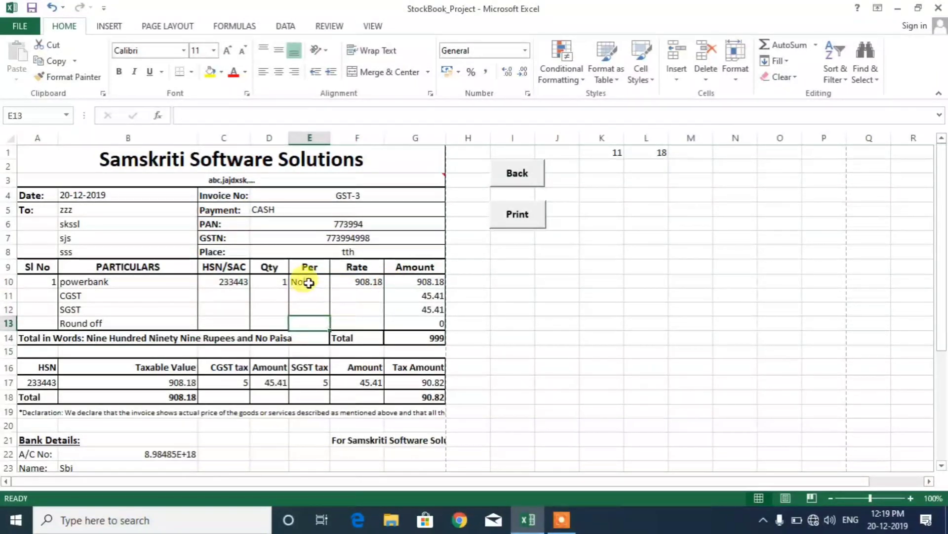
pyautogui.click(307, 282)
pyautogui.click(300, 316)
pyautogui.click(267, 322)
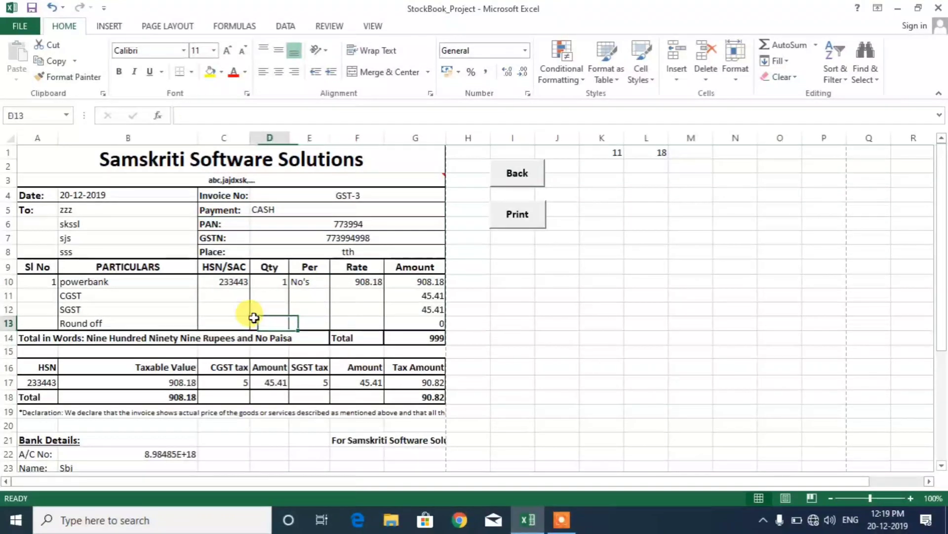
pyautogui.click(359, 305)
pyautogui.click(514, 221)
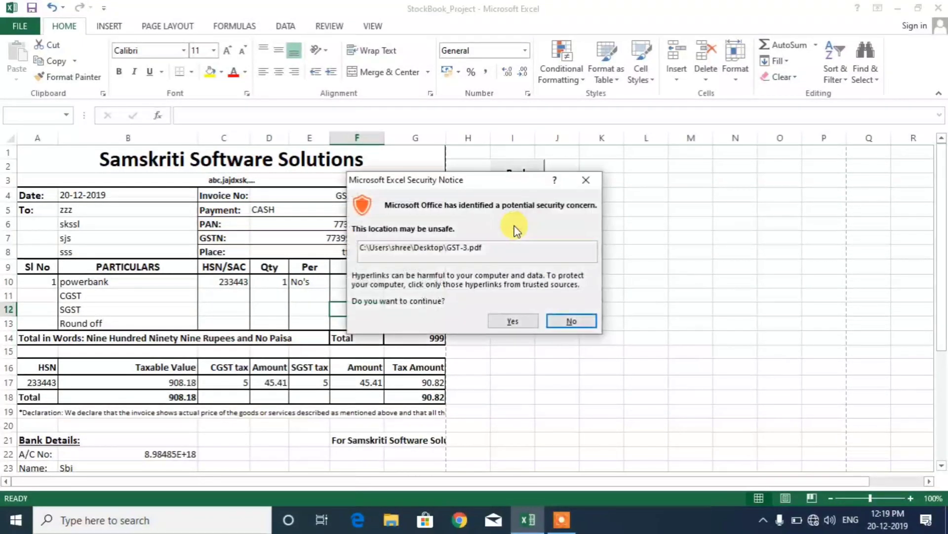
pyautogui.click(503, 322)
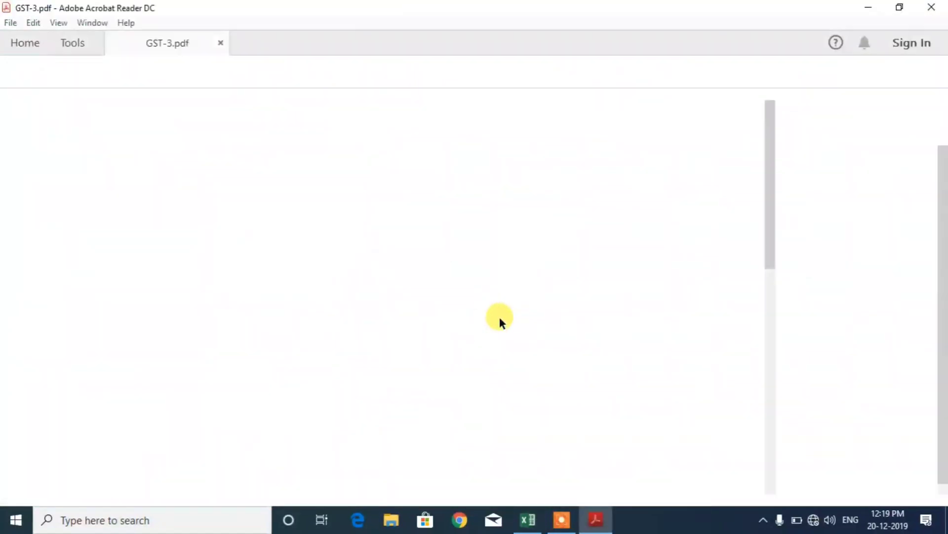
# Minimize the Acrobat PDF, then close the StockBook workbook, answering the save prompt
pyautogui.click(865, 7)
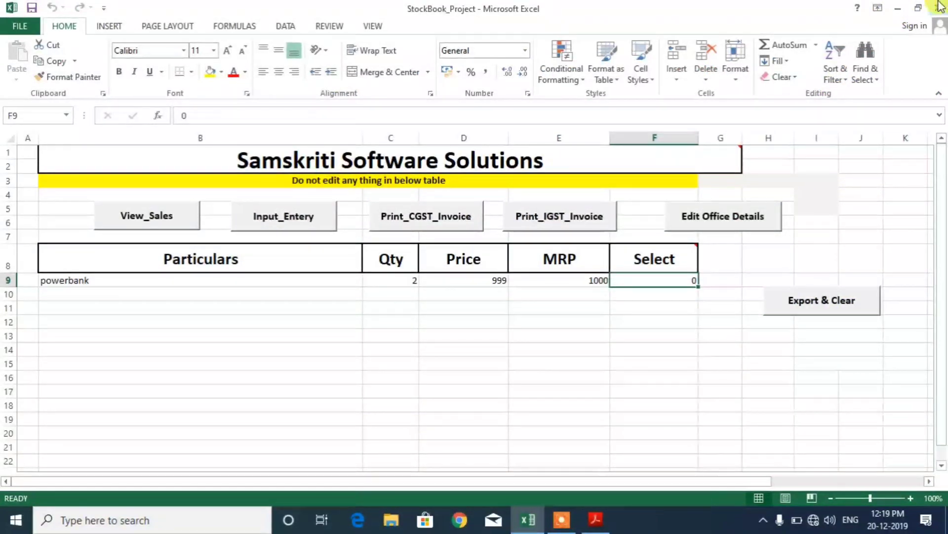
pyautogui.click(939, 7)
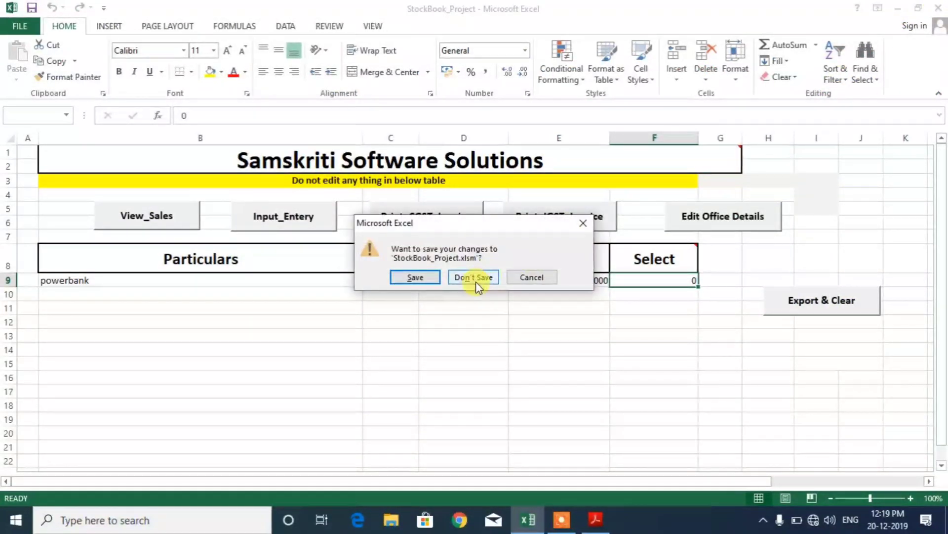
pyautogui.click(418, 279)
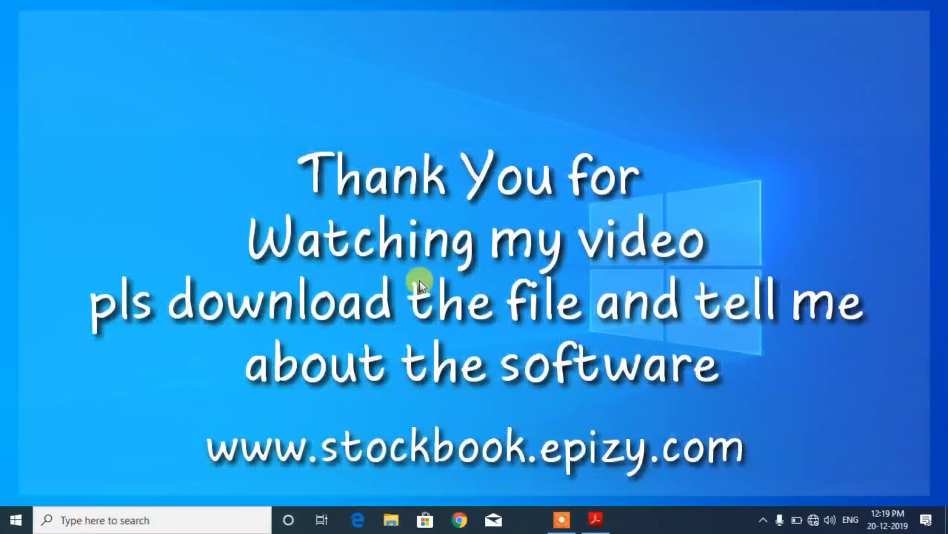